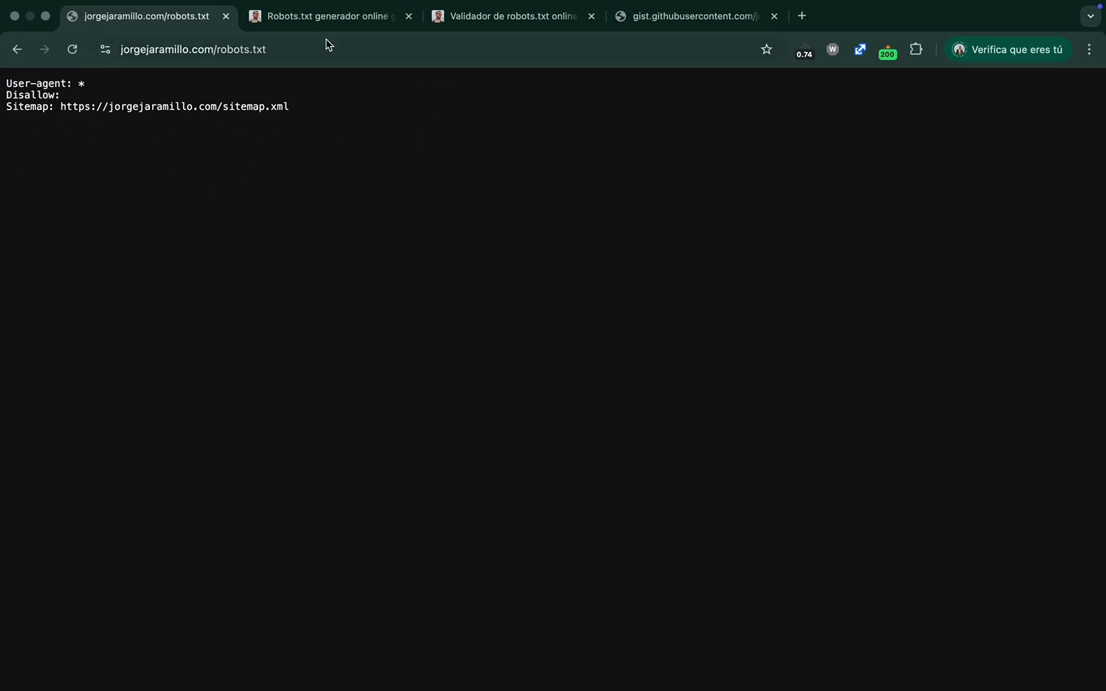
# - View the sample WordPress robots.txt stored in the GitHub gist and examine its rules
pyautogui.click(640, 25)
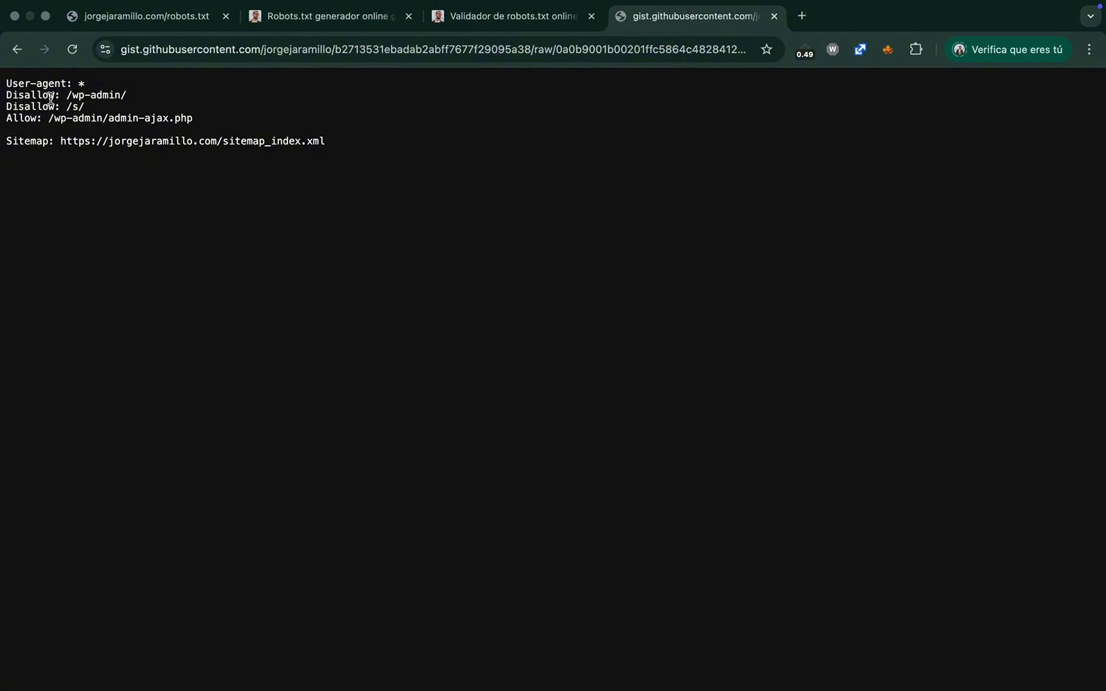
pyautogui.moveTo(6, 82); pyautogui.dragTo(293, 152)
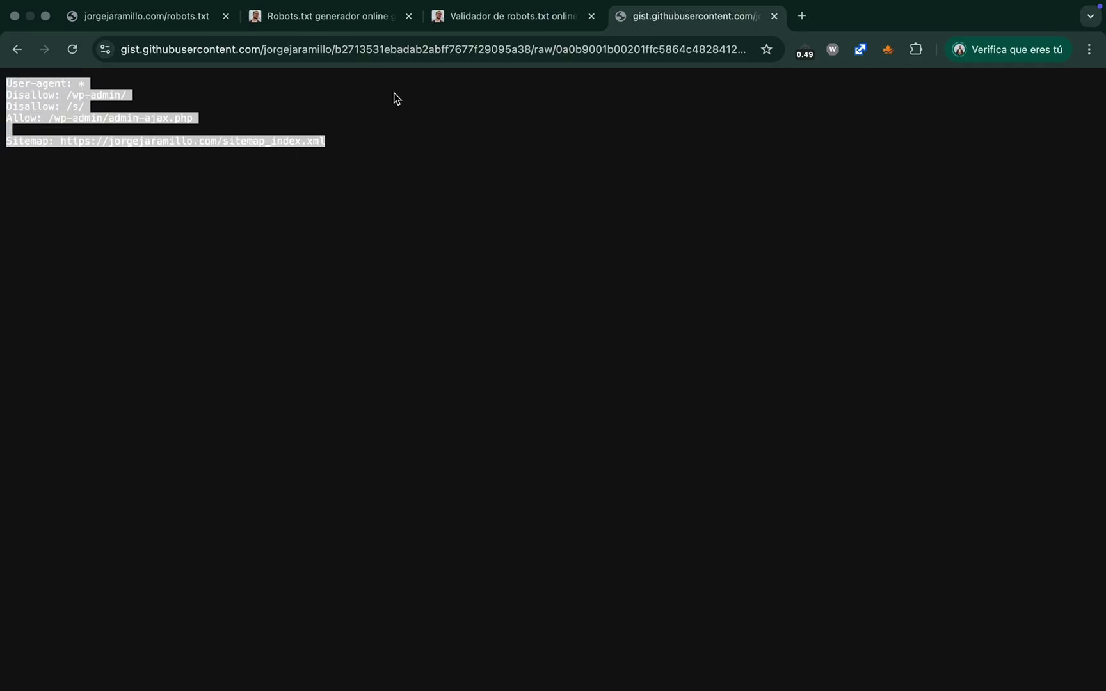
pyautogui.click(348, 20)
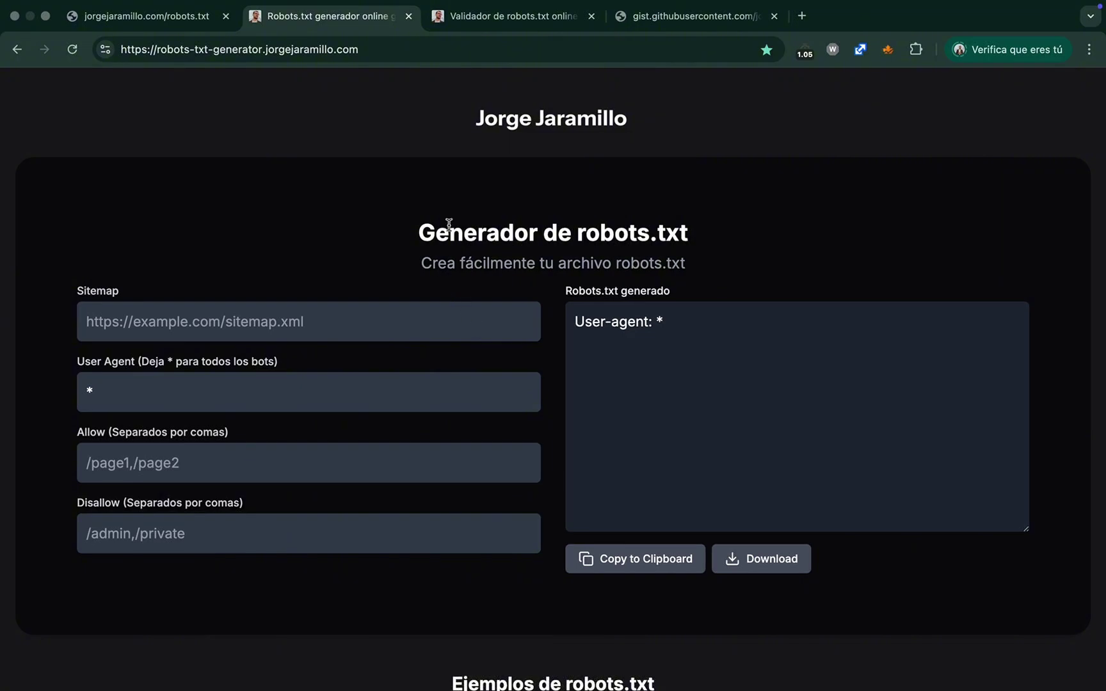
pyautogui.click(586, 324)
pyautogui.press('super+a')
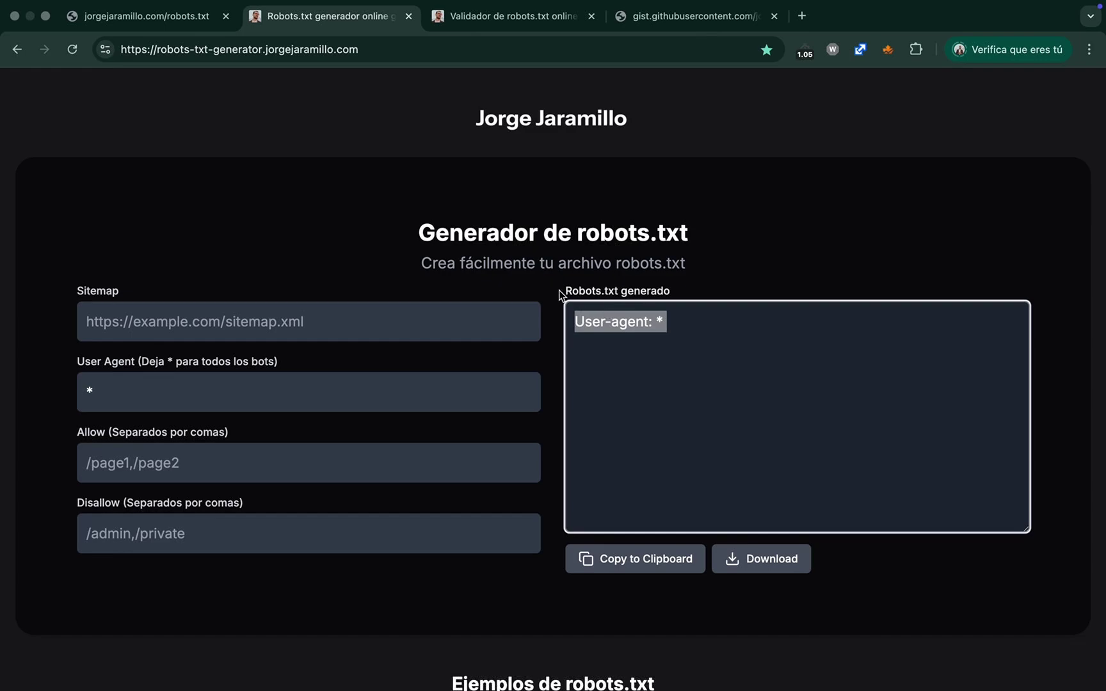
pyautogui.click(597, 323)
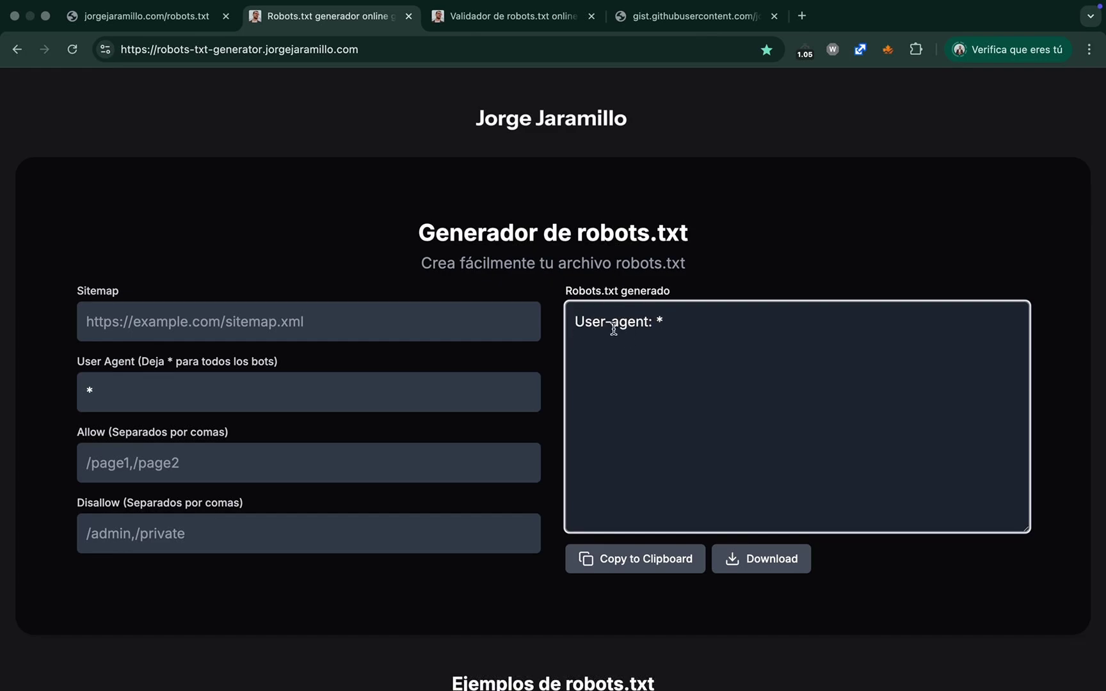
pyautogui.moveTo(651, 323); pyautogui.dragTo(667, 327)
pyautogui.click(667, 327)
pyautogui.click(379, 324)
pyautogui.click(265, 363)
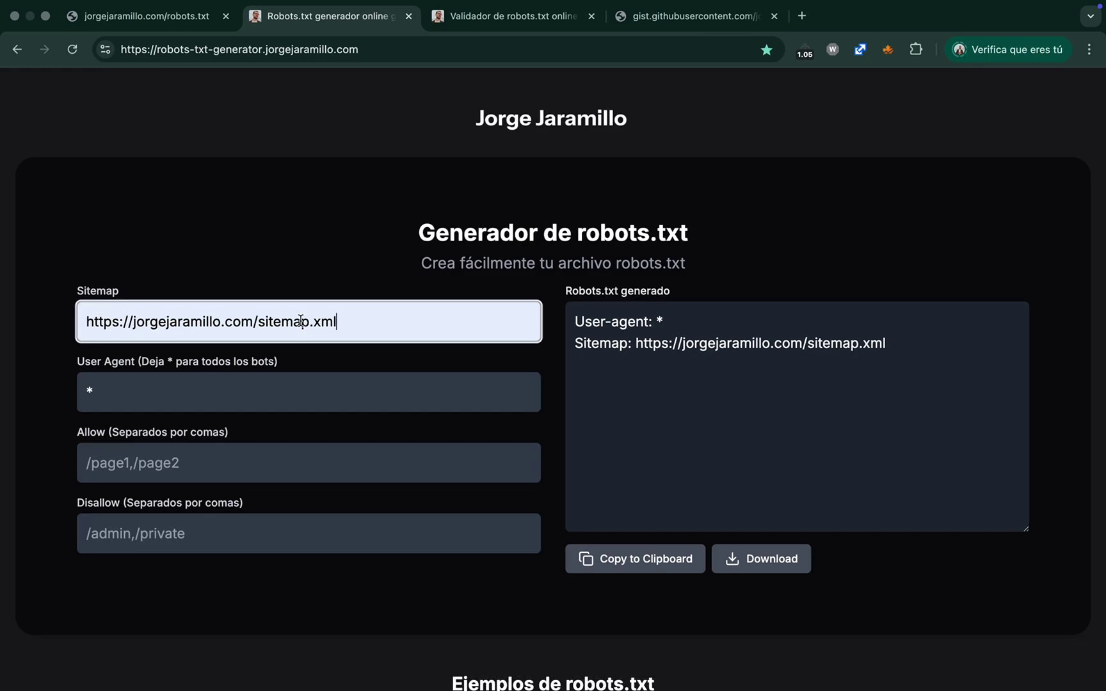
pyautogui.click(131, 389)
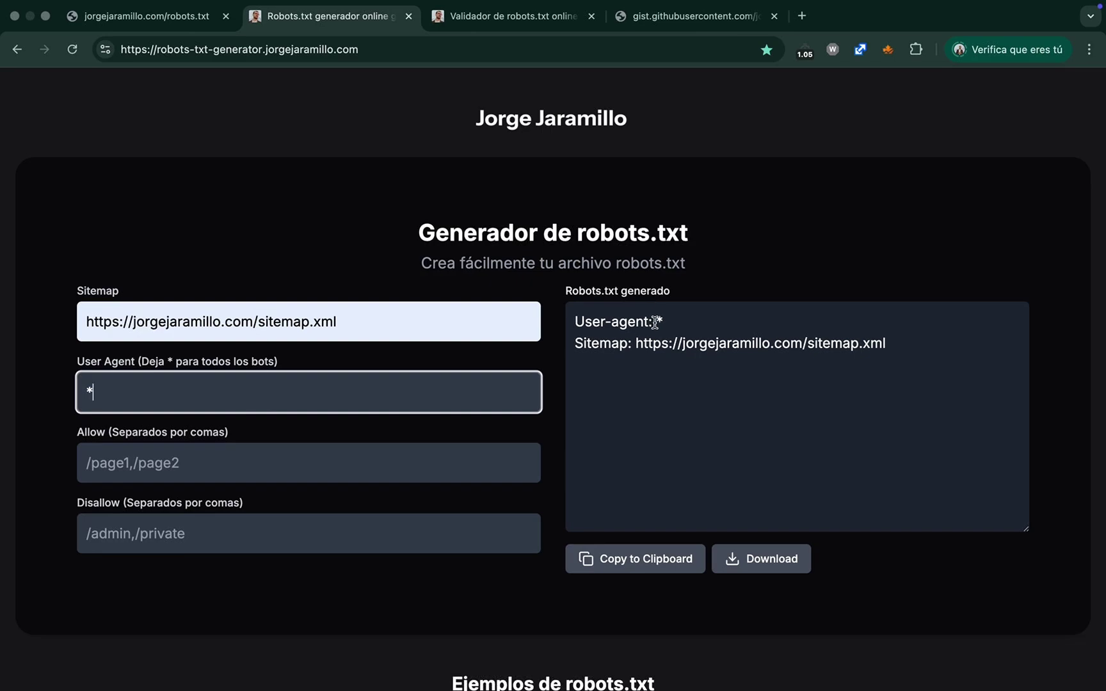
pyautogui.moveTo(654, 320); pyautogui.dragTo(674, 324)
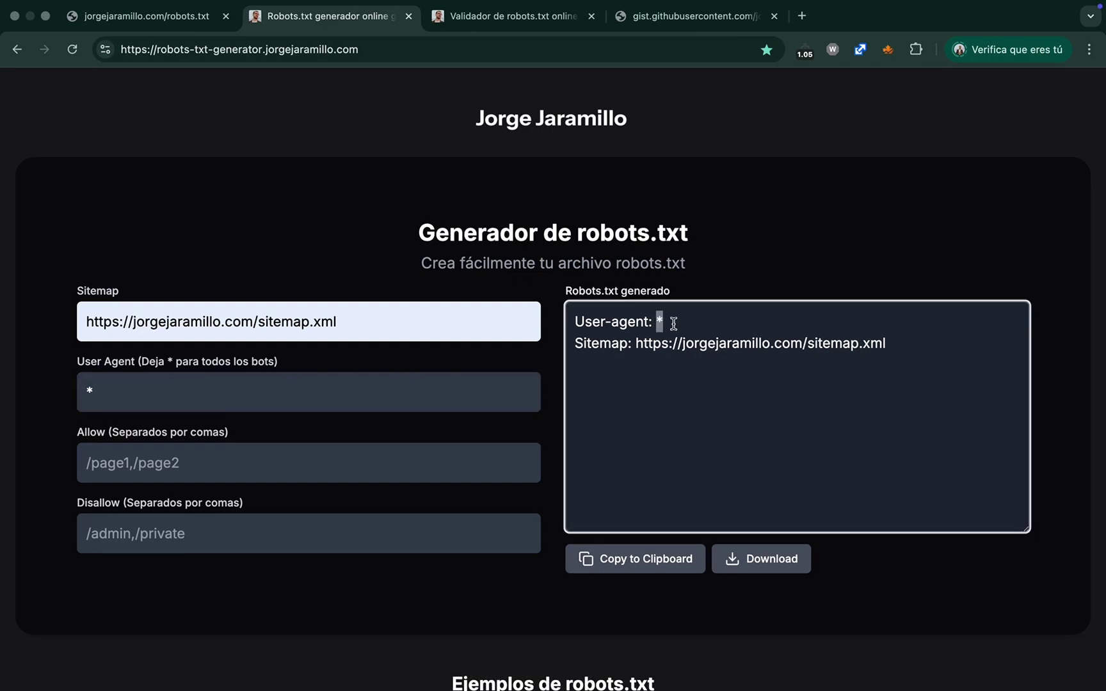
# - Enter /thankyoupage/ as an allowed path in the robots.txt generator
pyautogui.click(456, 467)
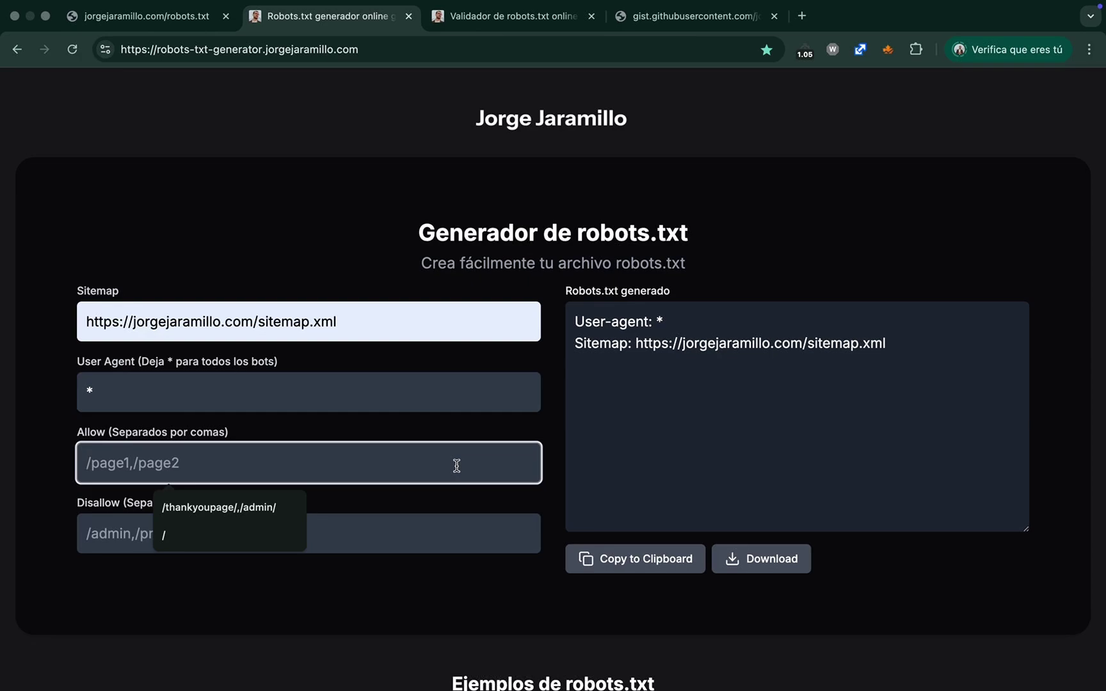
pyautogui.write('//')
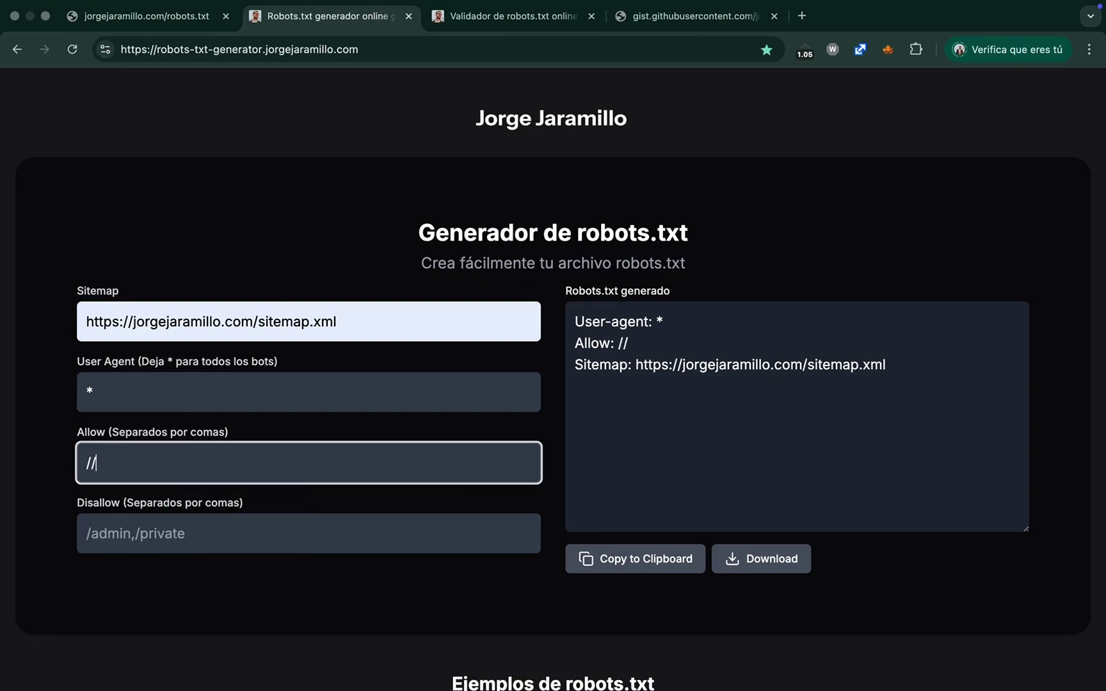
pyautogui.write('tah')
pyautogui.press('BackSpace')
pyautogui.press('BackSpace')
pyautogui.write('hankyou')
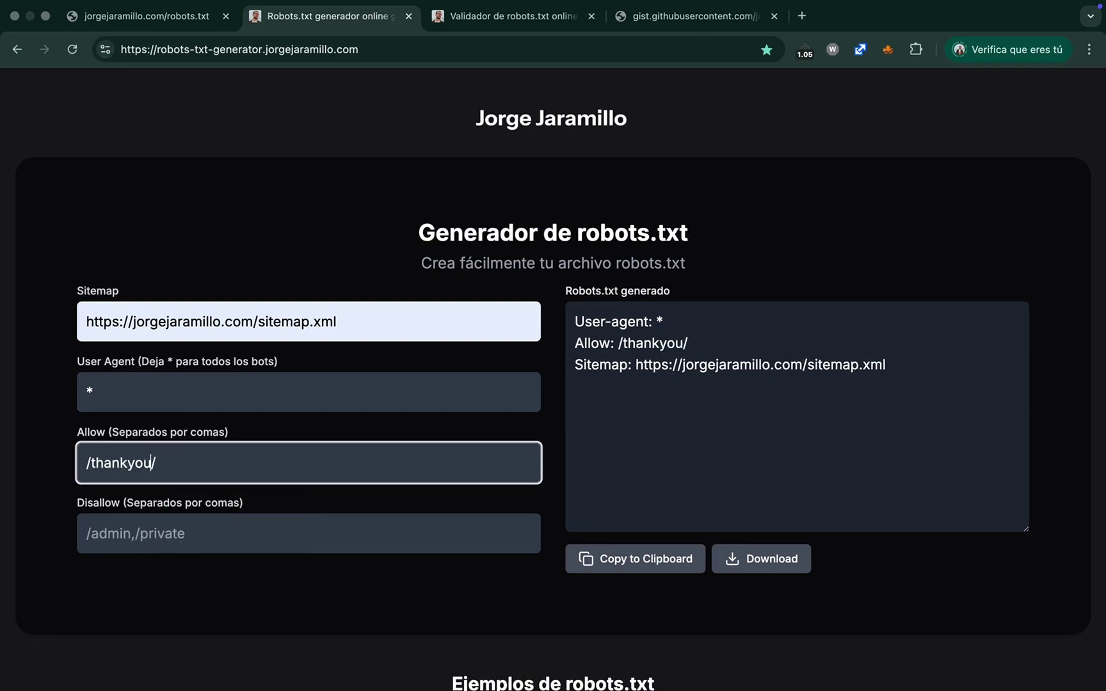
pyautogui.press('BackSpace')
pyautogui.press('BackSpace')
pyautogui.press('BackSpace')
pyautogui.write('u')
pyautogui.press('BackSpace')
pyautogui.write('youpage/')
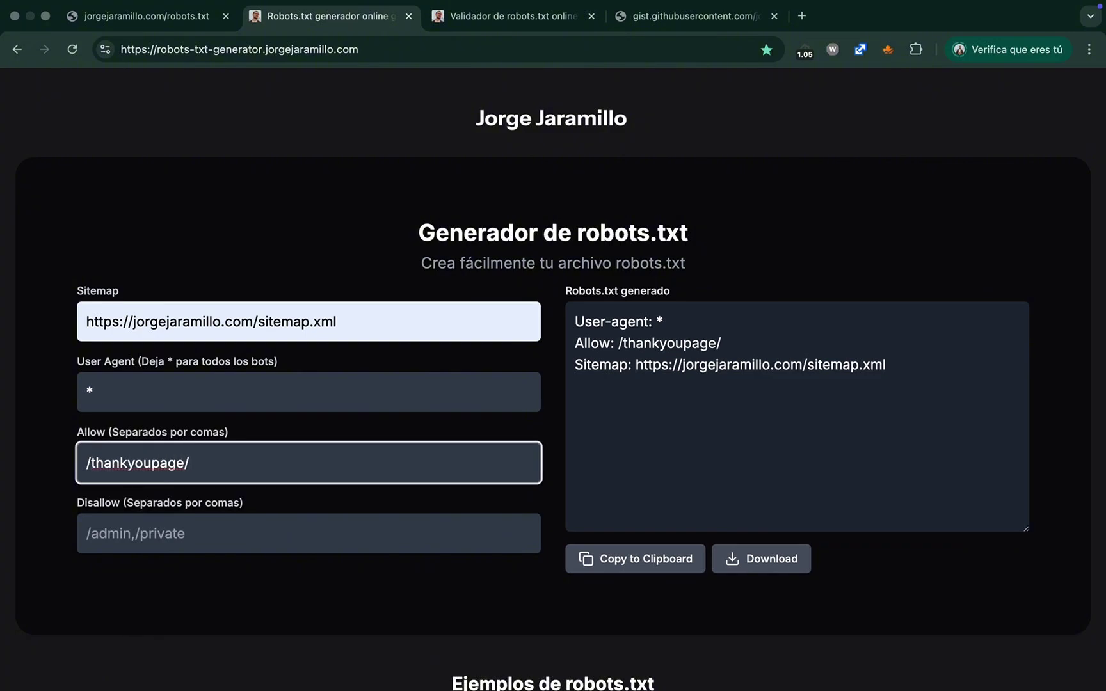
# - Add /archivos/ as a second comma-separated allowed path and check the generated Allow rules
pyautogui.write(',//-')
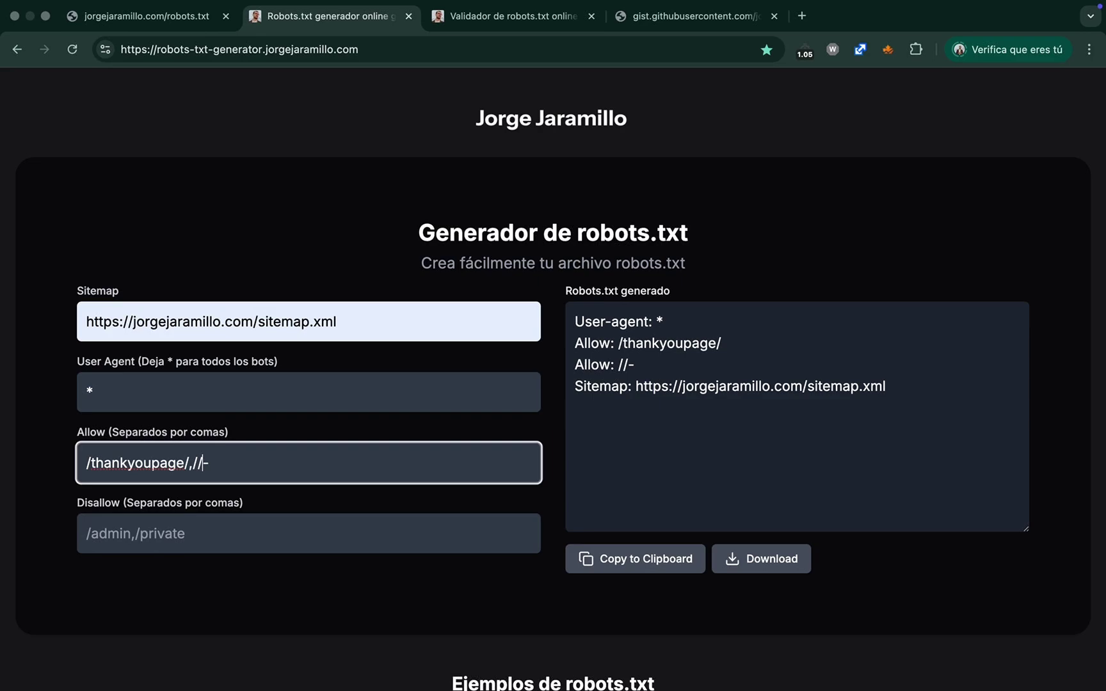
pyautogui.press('Delete')
pyautogui.press('Left')
pyautogui.write('archivos')
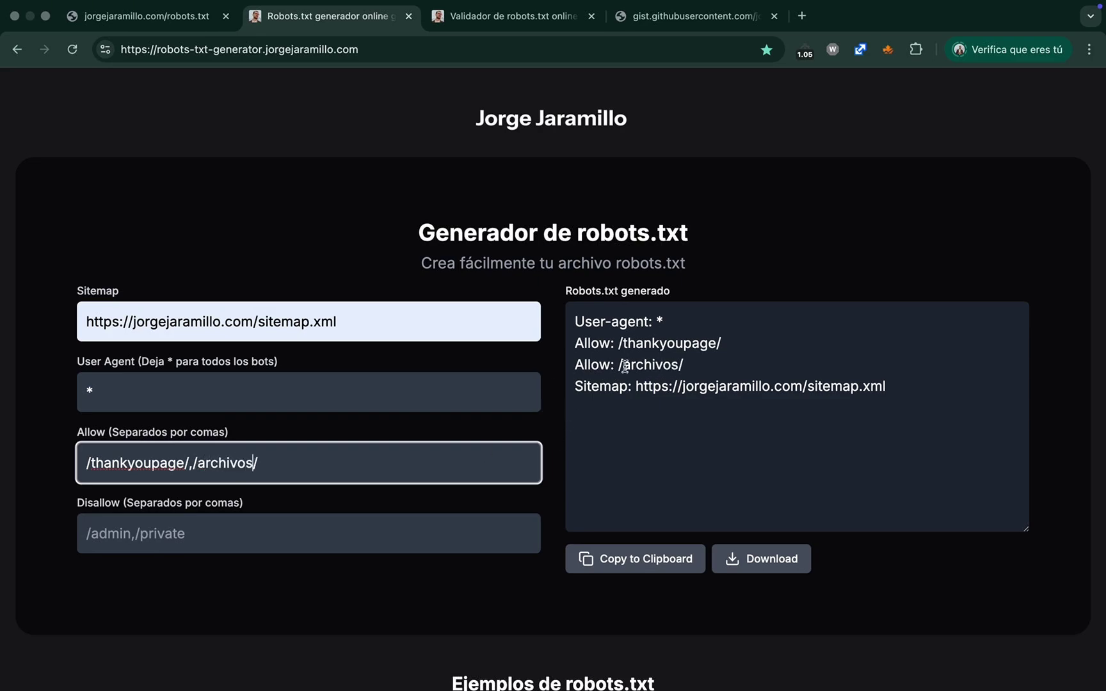
pyautogui.moveTo(575, 343); pyautogui.dragTo(683, 365)
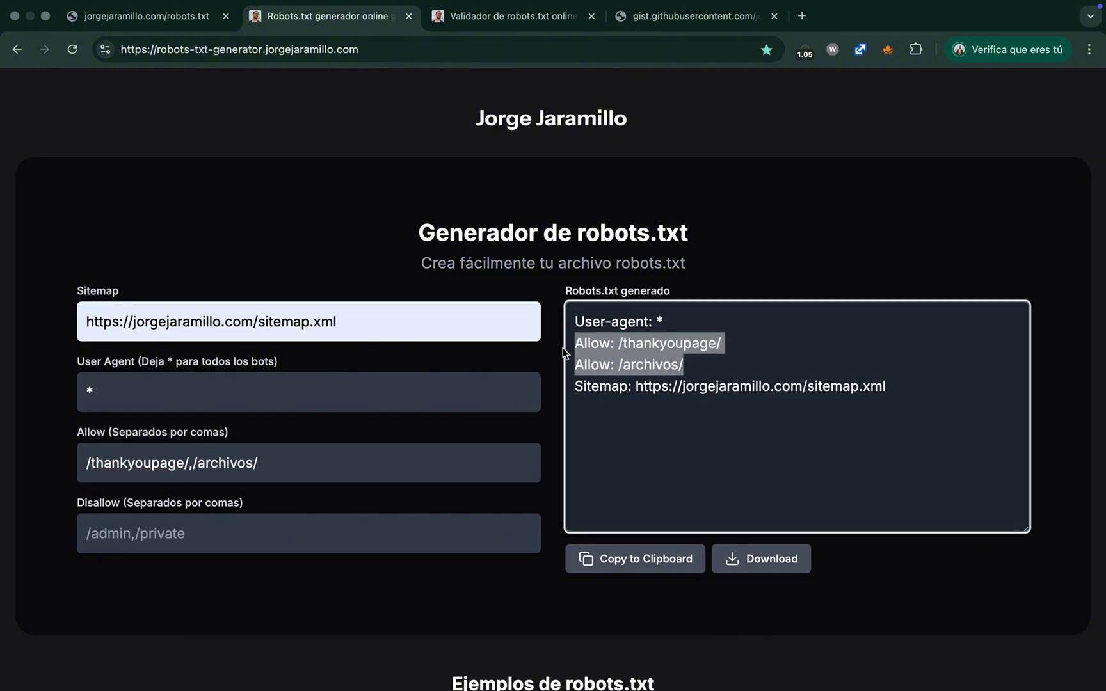
# - Replace the allowed paths with a single / and check the generated Allow rule
pyautogui.click(310, 466)
pyautogui.press('super+a')
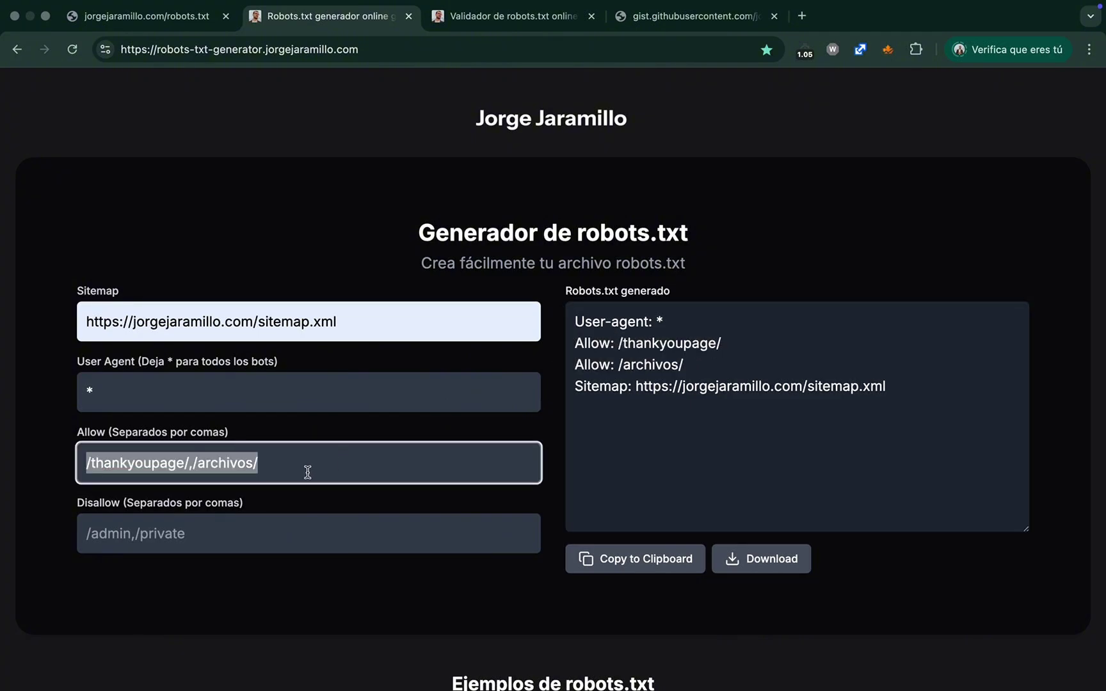
pyautogui.press('BackSpace')
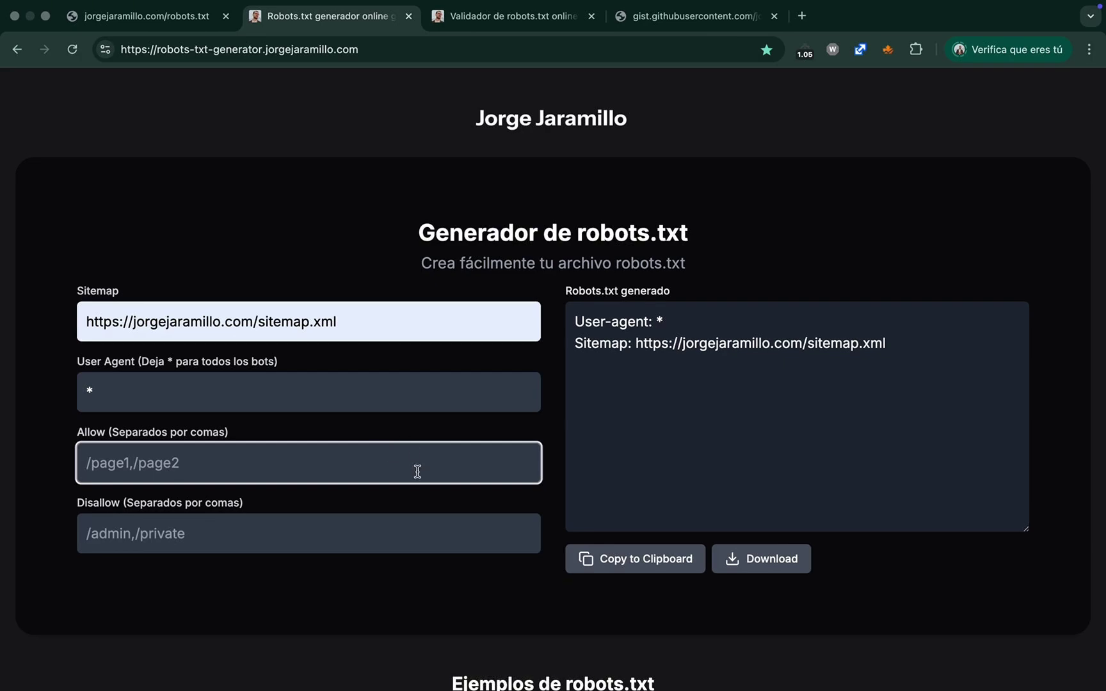
pyautogui.write('/')
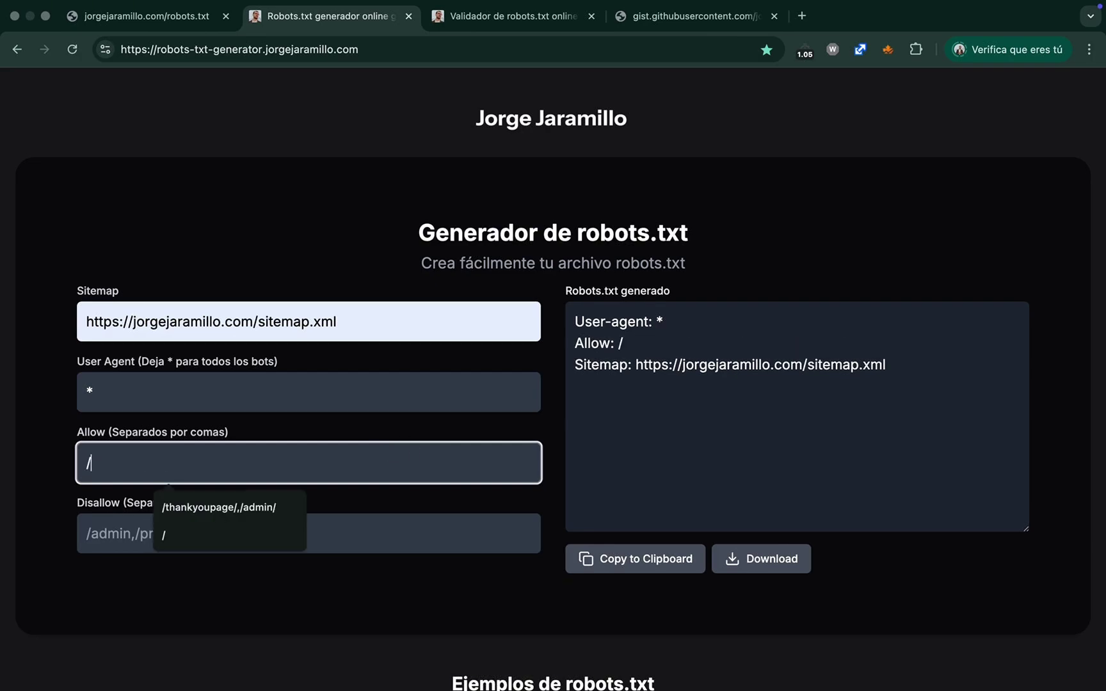
pyautogui.click(585, 345)
pyautogui.moveTo(584, 346); pyautogui.dragTo(607, 345)
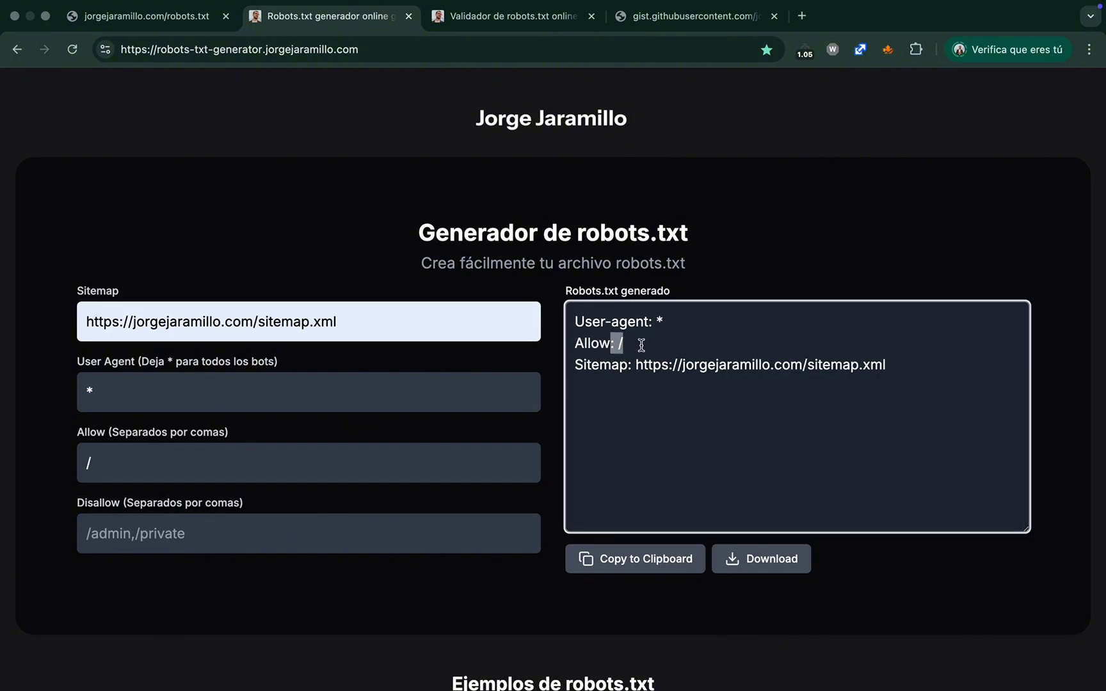
# - Clear the allowed path and set the disallowed paths to a blank entry followed by /private/
pyautogui.click(294, 457)
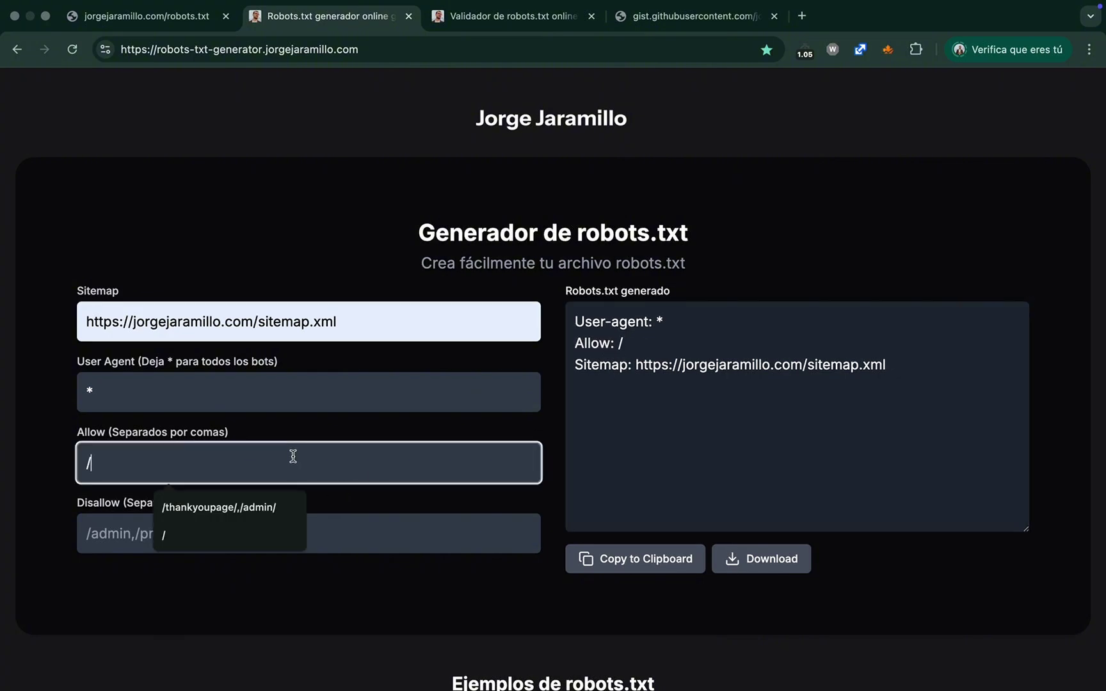
pyautogui.press('BackSpace')
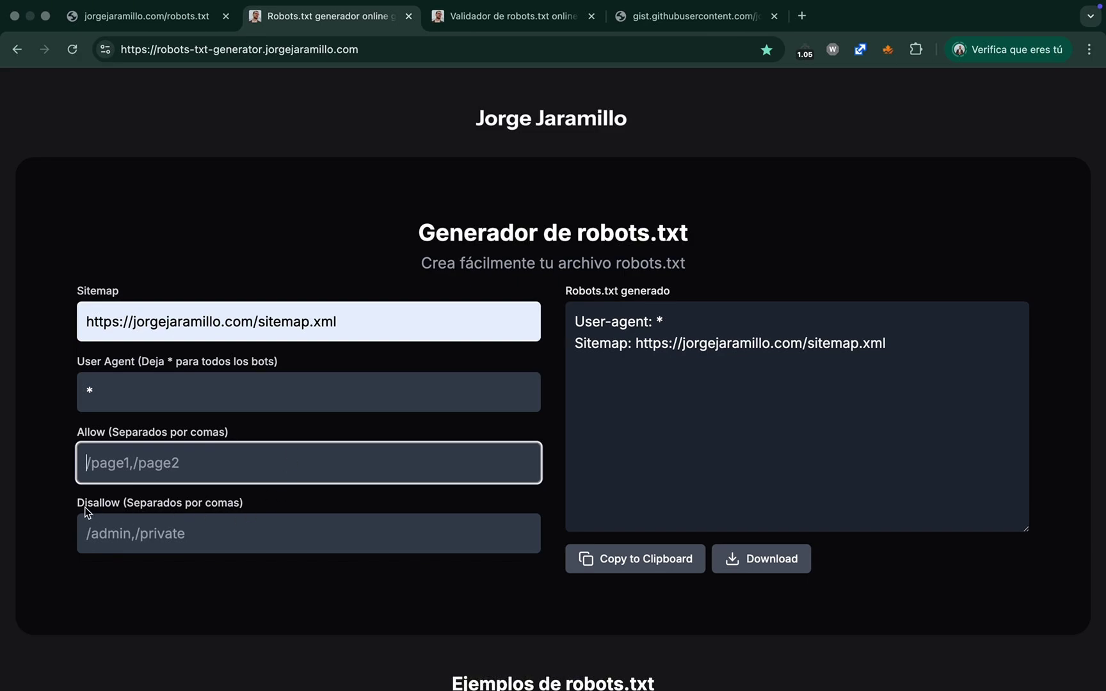
pyautogui.click(140, 528)
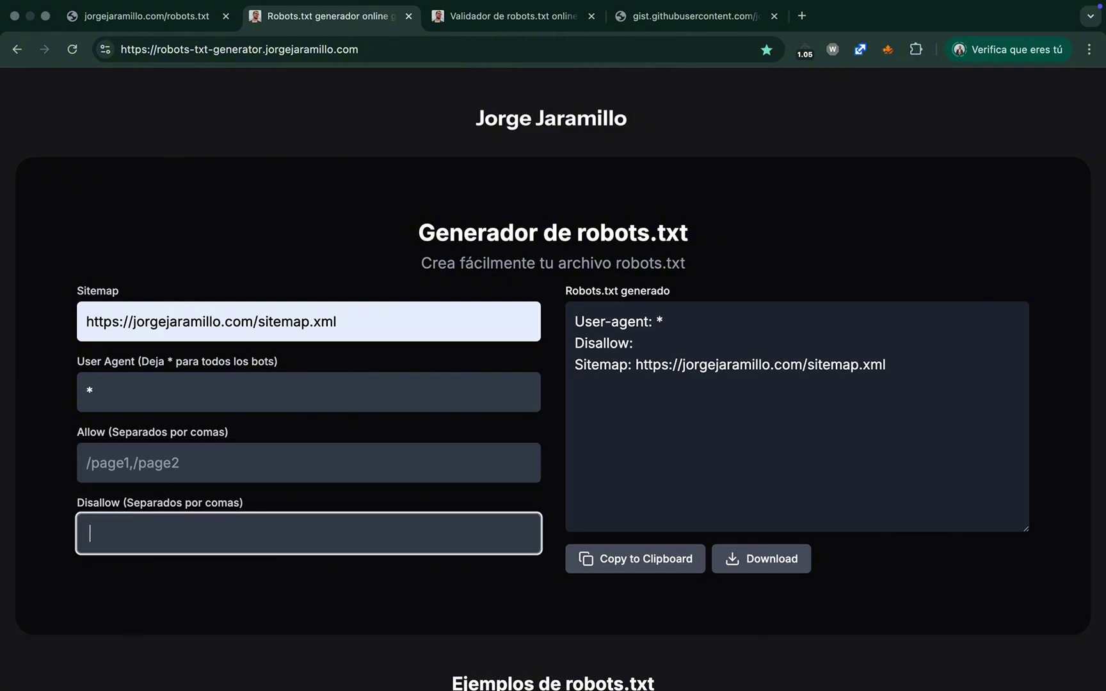
pyautogui.write(',')
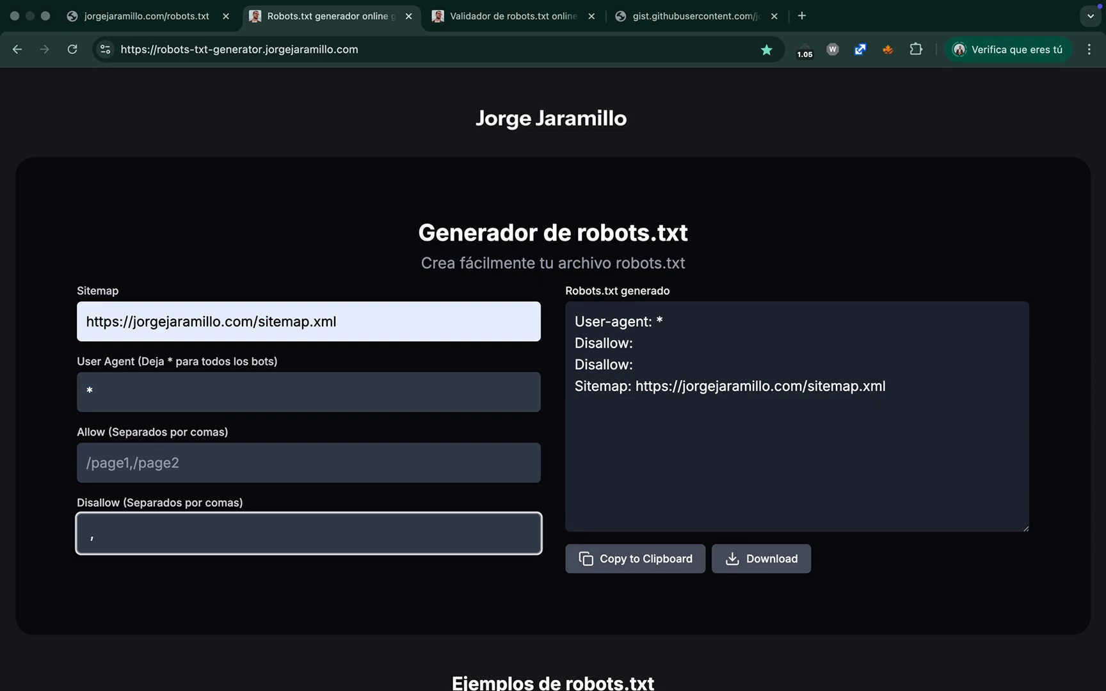
pyautogui.write('/pri/')
pyautogui.press('Left')
pyautogui.write('private')
pyautogui.moveTo(578, 347); pyautogui.dragTo(665, 343)
pyautogui.click(607, 366)
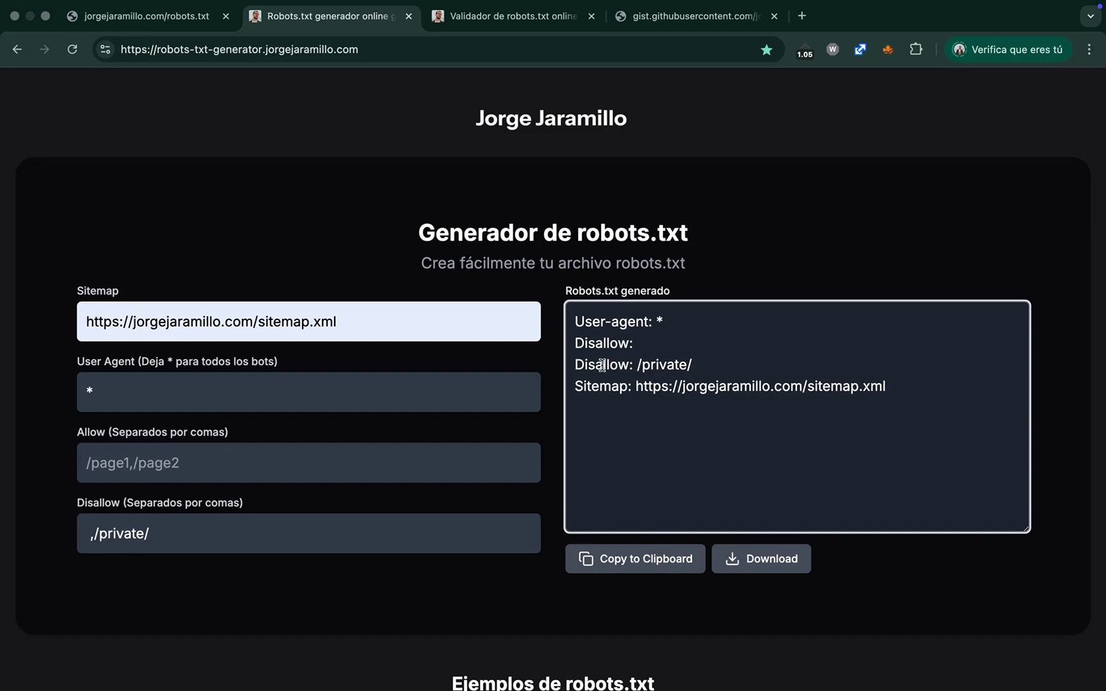
pyautogui.moveTo(576, 364); pyautogui.dragTo(711, 365)
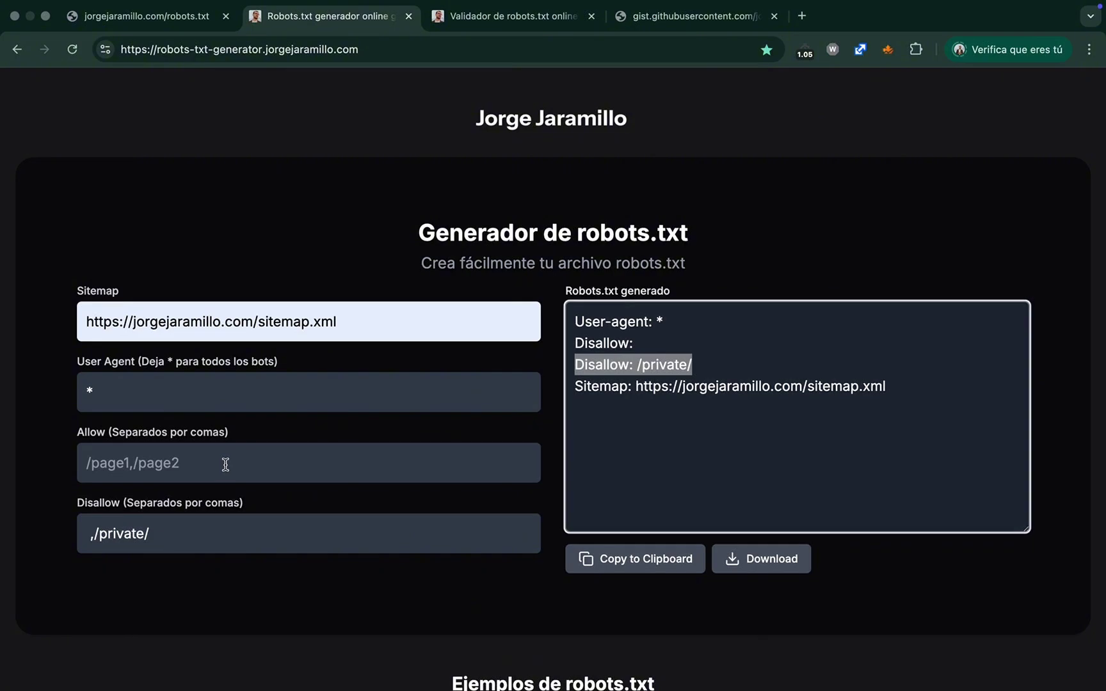
pyautogui.click(582, 368)
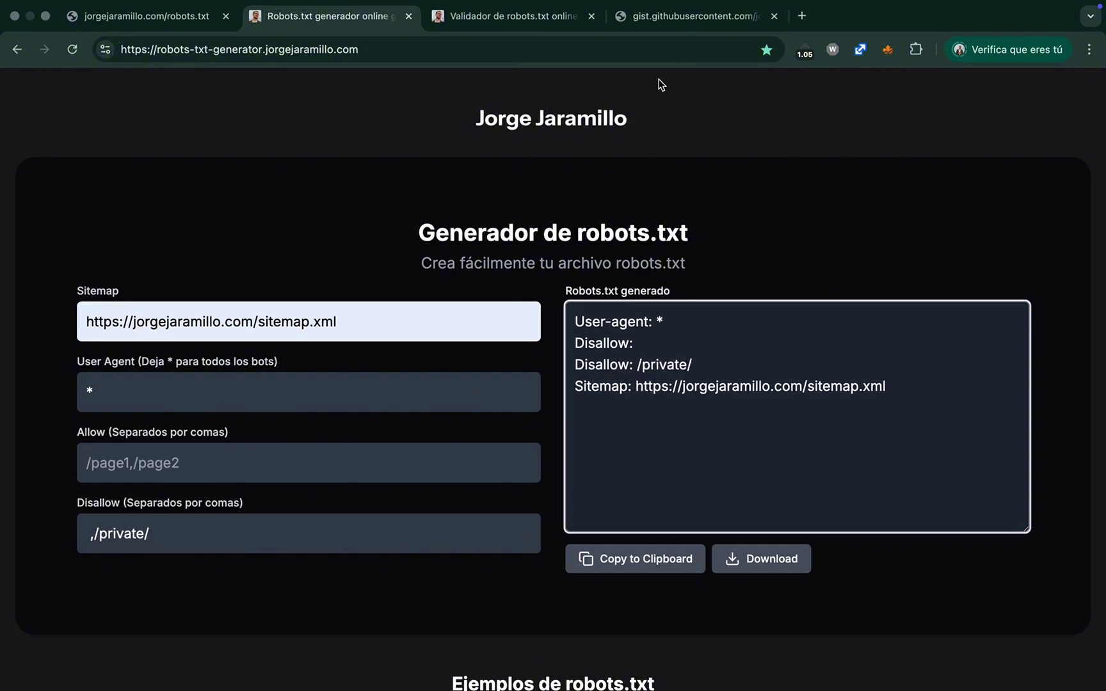
# - Return to the sample robots.txt in the gist, enlarge it, and examine its /wp-admin/ Disallow rule and admin-ajax.php Allow rule
pyautogui.click(663, 19)
pyautogui.click(300, 176)
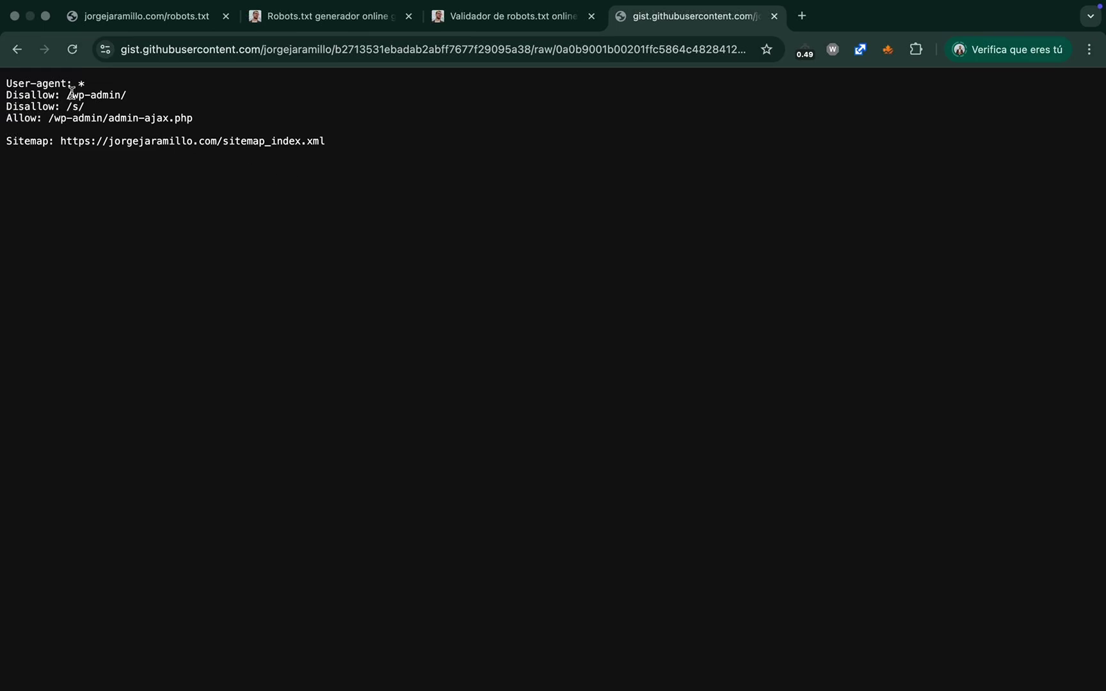
pyautogui.moveTo(12, 80); pyautogui.dragTo(100, 80)
pyautogui.click(112, 87)
pyautogui.scroll(5, 111, 87)
pyautogui.hscroll(1, 114, 88)
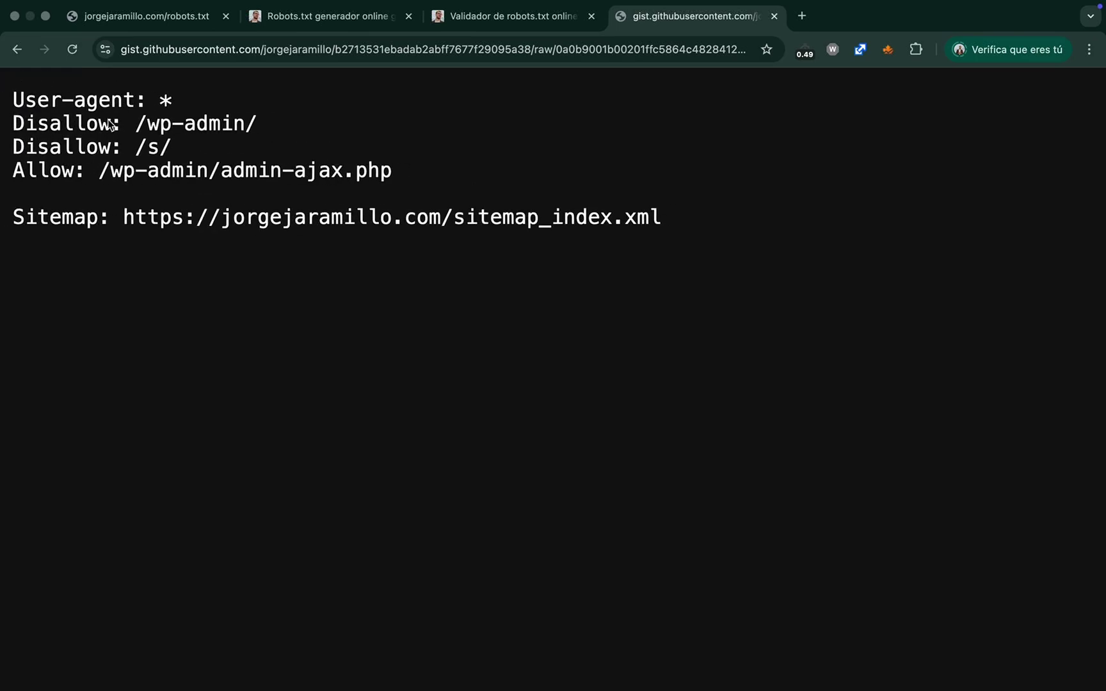
pyautogui.moveTo(147, 132); pyautogui.dragTo(249, 131)
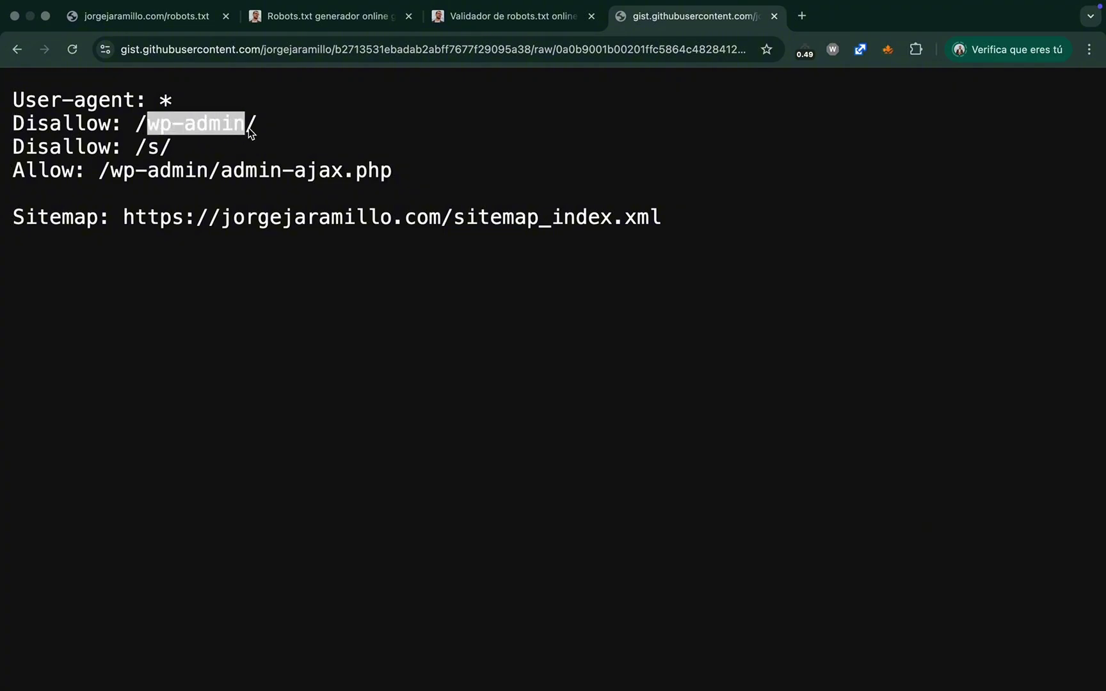
pyautogui.moveTo(12, 126); pyautogui.dragTo(272, 127)
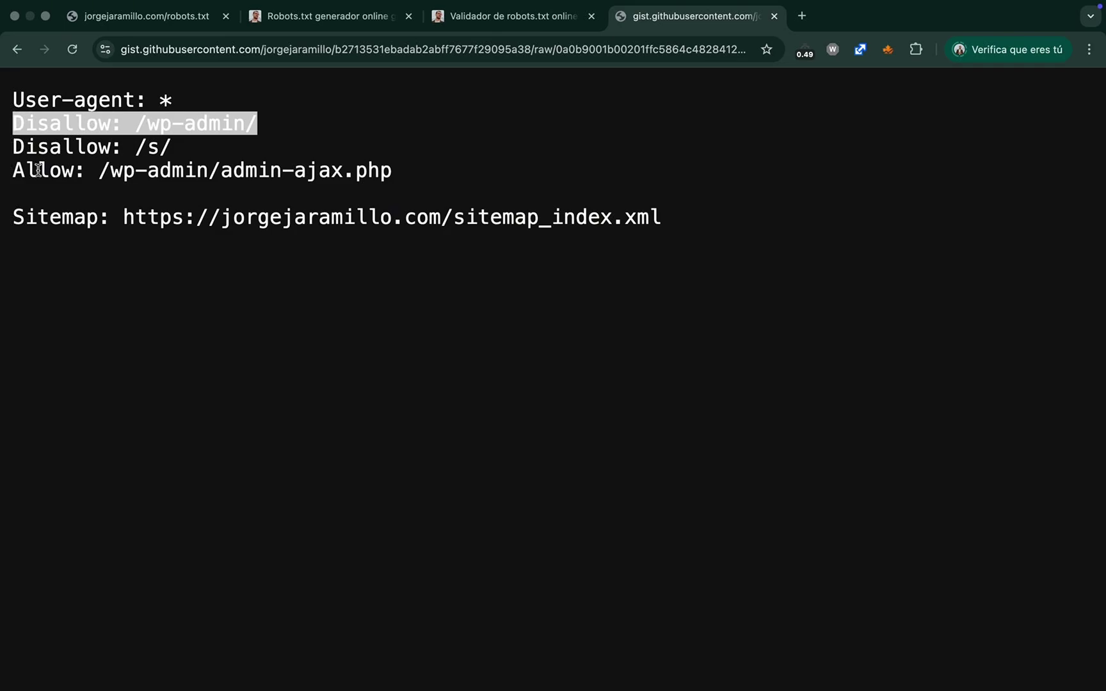
pyautogui.moveTo(11, 171); pyautogui.dragTo(96, 171)
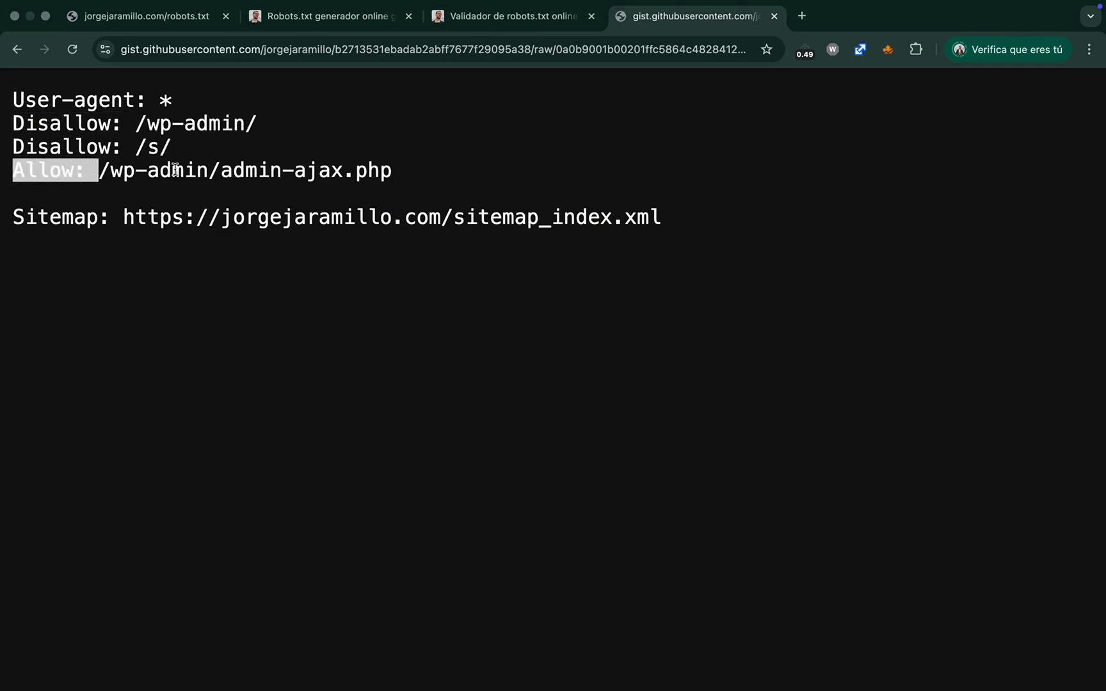
pyautogui.moveTo(220, 171); pyautogui.dragTo(398, 172)
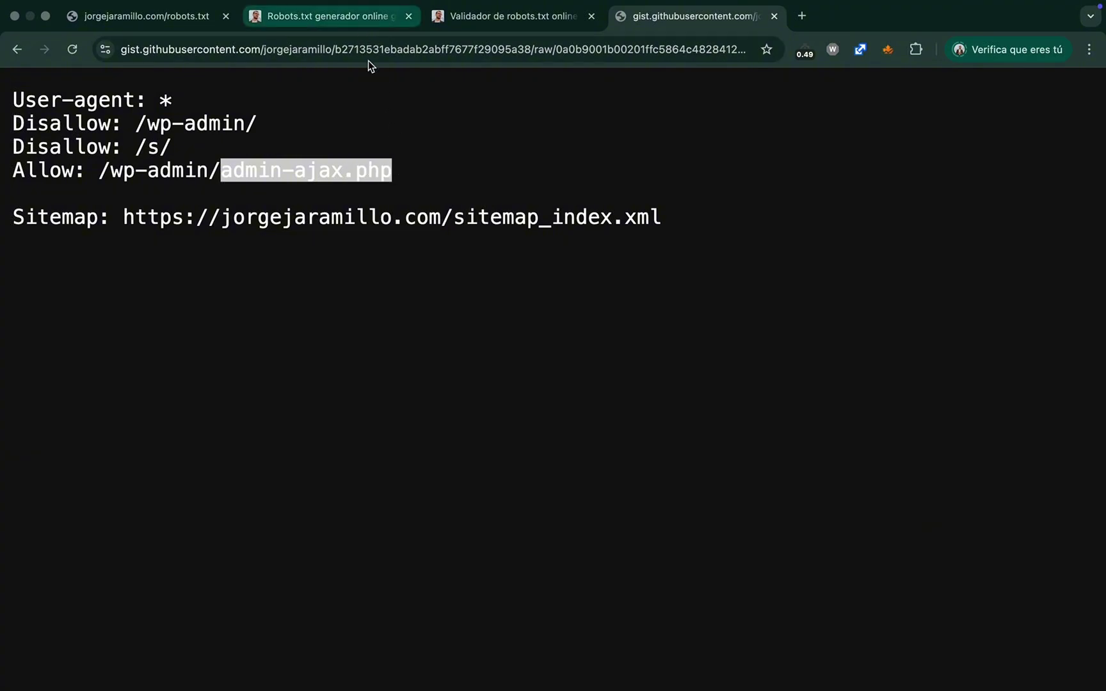
pyautogui.click(387, 149)
pyautogui.moveTo(699, 217); pyautogui.dragTo(4, 61)
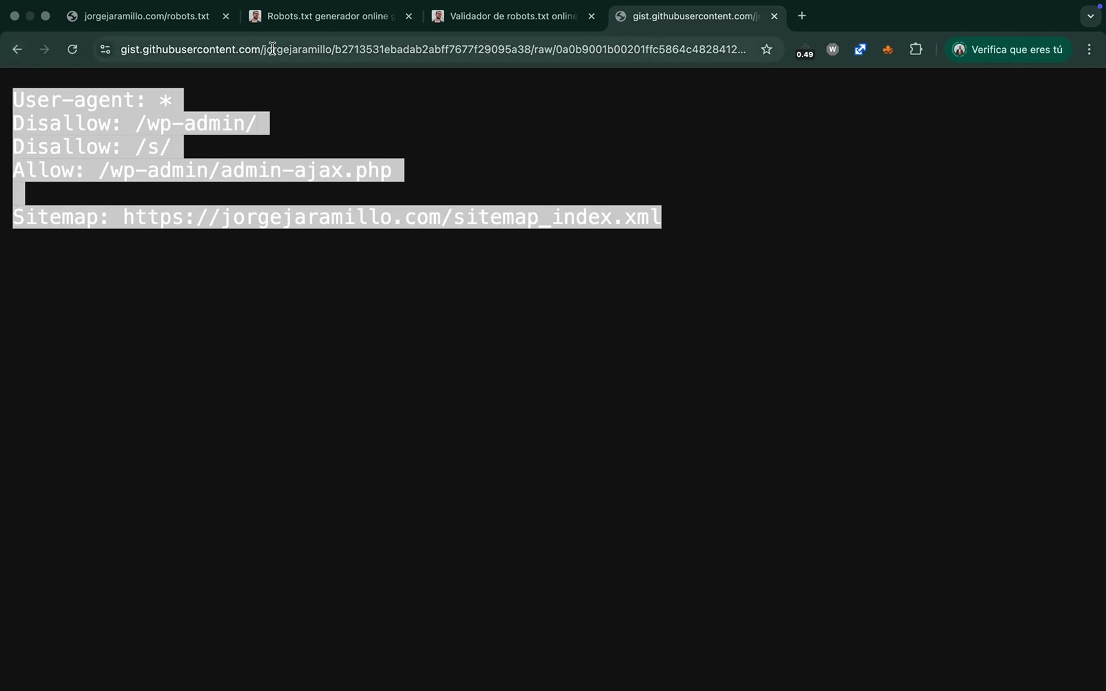
# - Return to the robots.txt generator and download the generated file
pyautogui.click(282, 19)
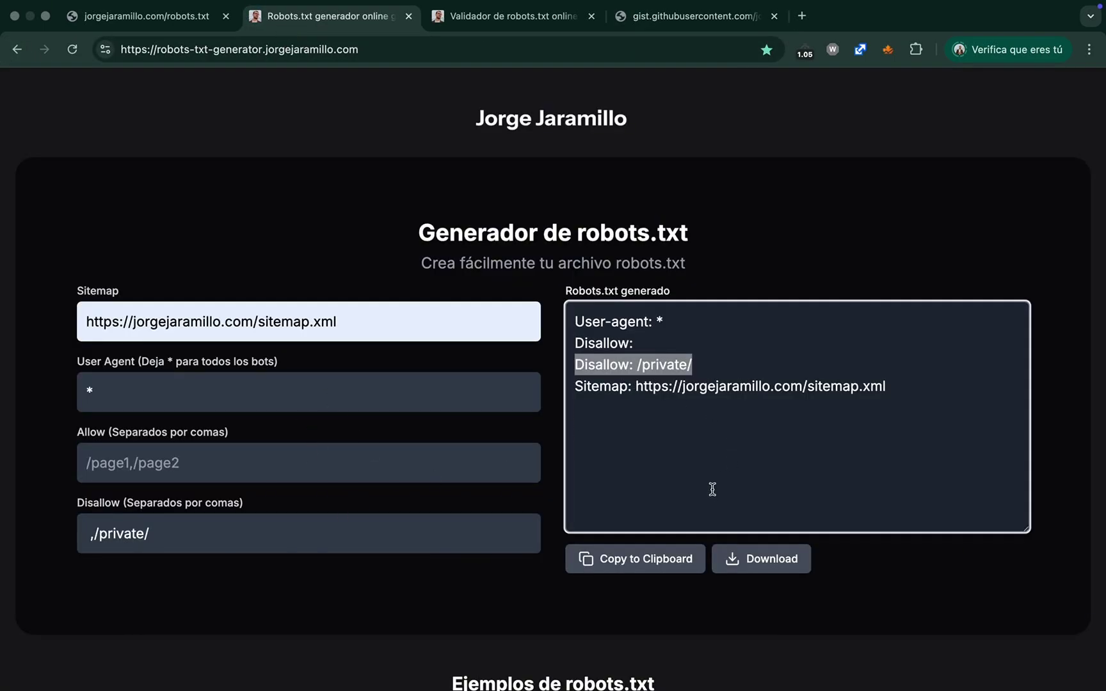
pyautogui.click(777, 560)
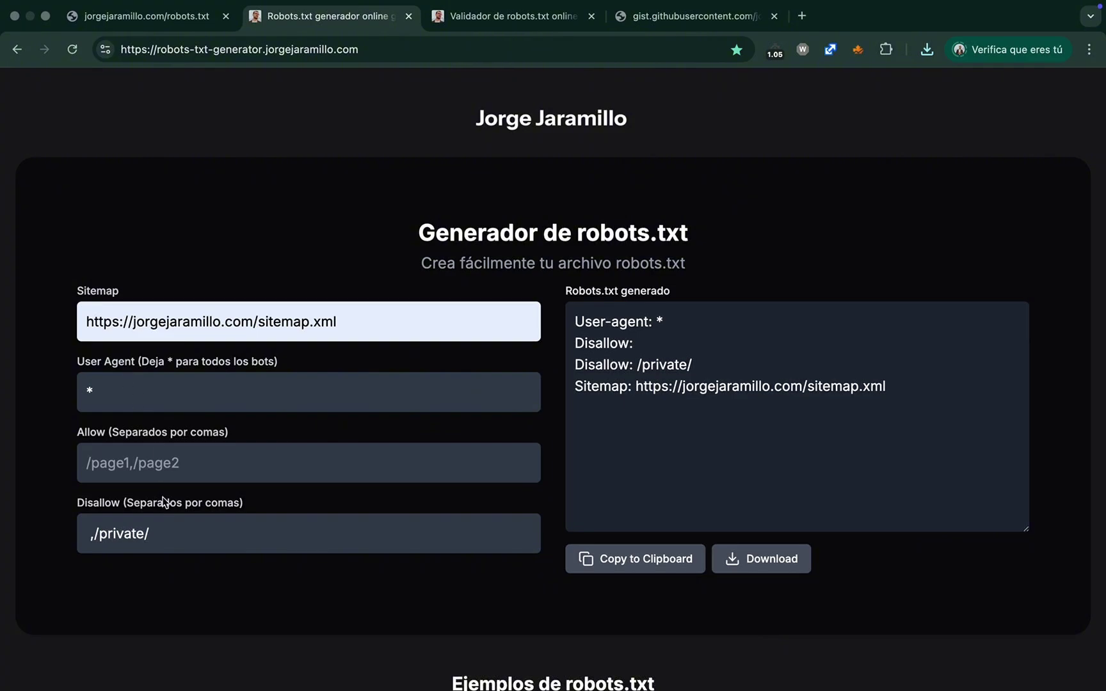
# - Clear the disallowed paths in the generator so that no /private/ entry remains
pyautogui.click(150, 534)
pyautogui.press('super+a')
pyautogui.press('BackSpace')
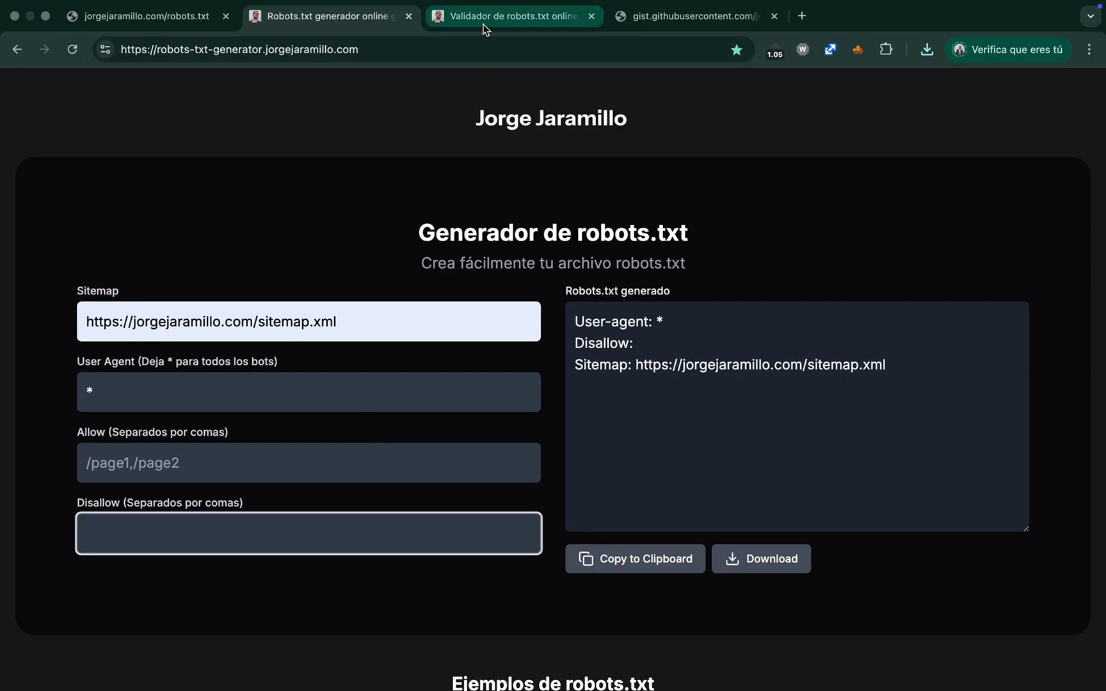
# - Copy the entire sample robots.txt from the gist and paste it as the robots.txt content in the online validator
pyautogui.click(681, 15)
pyautogui.click(477, 205)
pyautogui.moveTo(778, 248); pyautogui.dragTo(2, 102)
pyautogui.press('super+c')
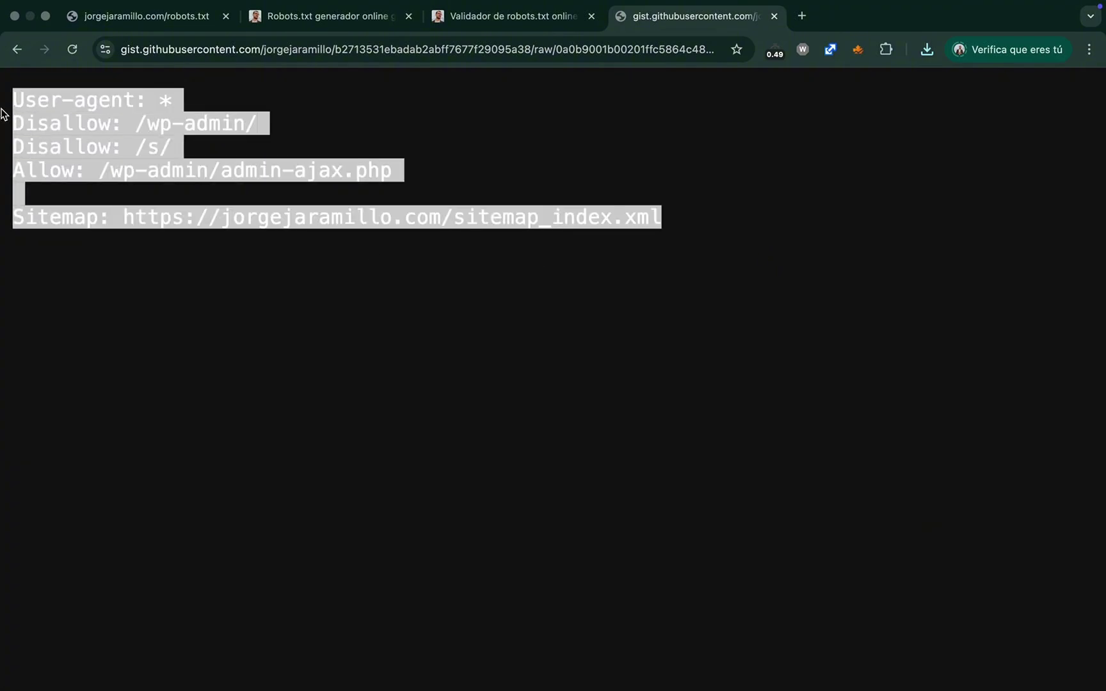
pyautogui.click(447, 17)
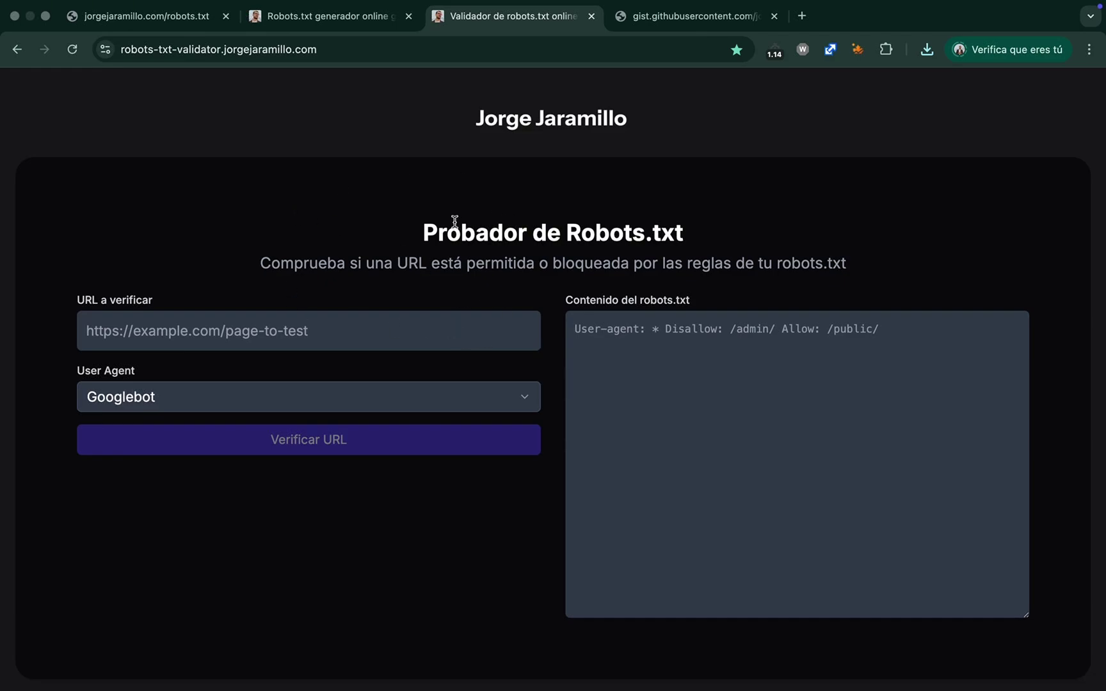
pyautogui.moveTo(423, 233); pyautogui.dragTo(664, 246)
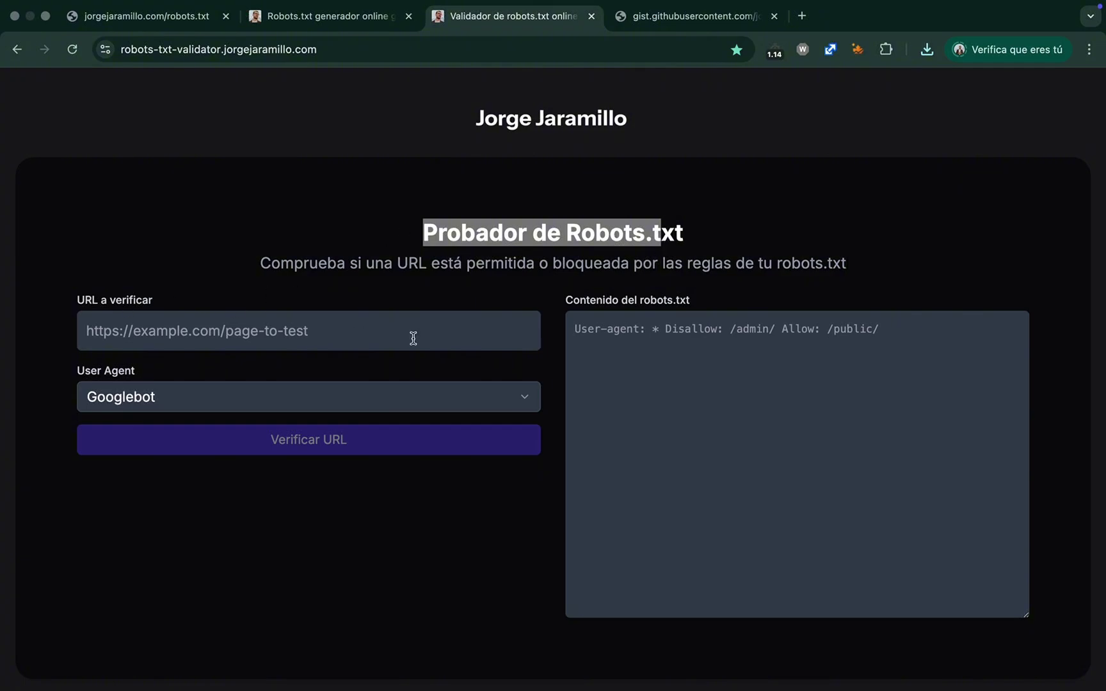
pyautogui.click(603, 342)
pyautogui.press('super+v')
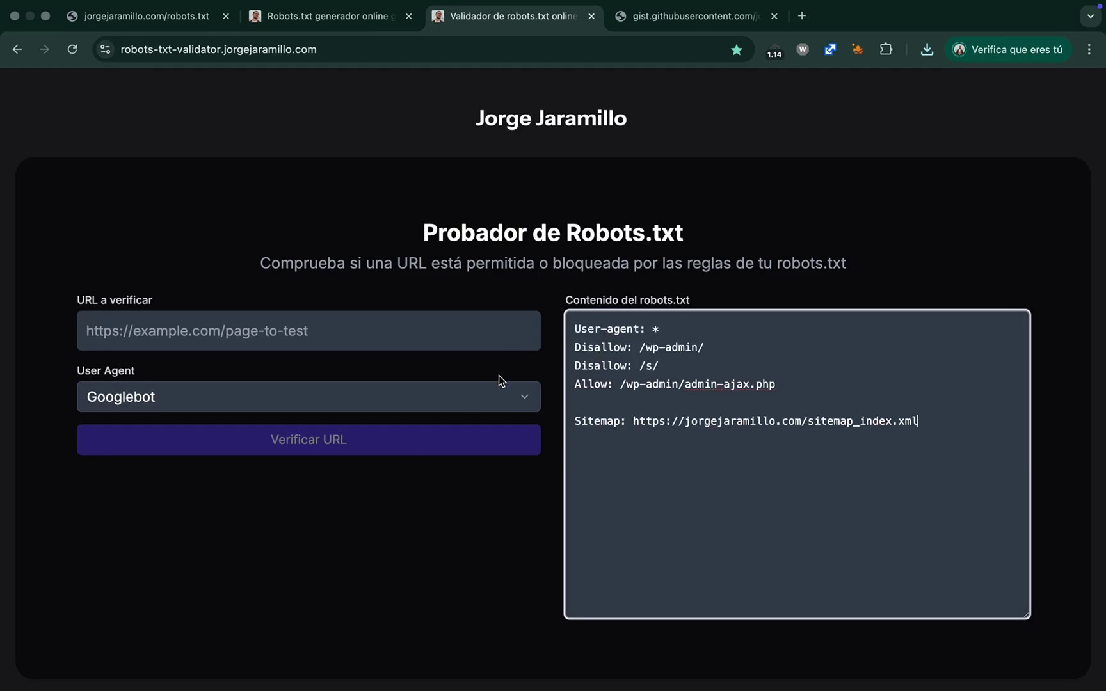
# - Enter the site's /wp-admin/ URL as the address to test and verify it for Googlebot
pyautogui.click(327, 325)
pyautogui.write('https://jorgejaramillo.com/')
pyautogui.write('wp-')
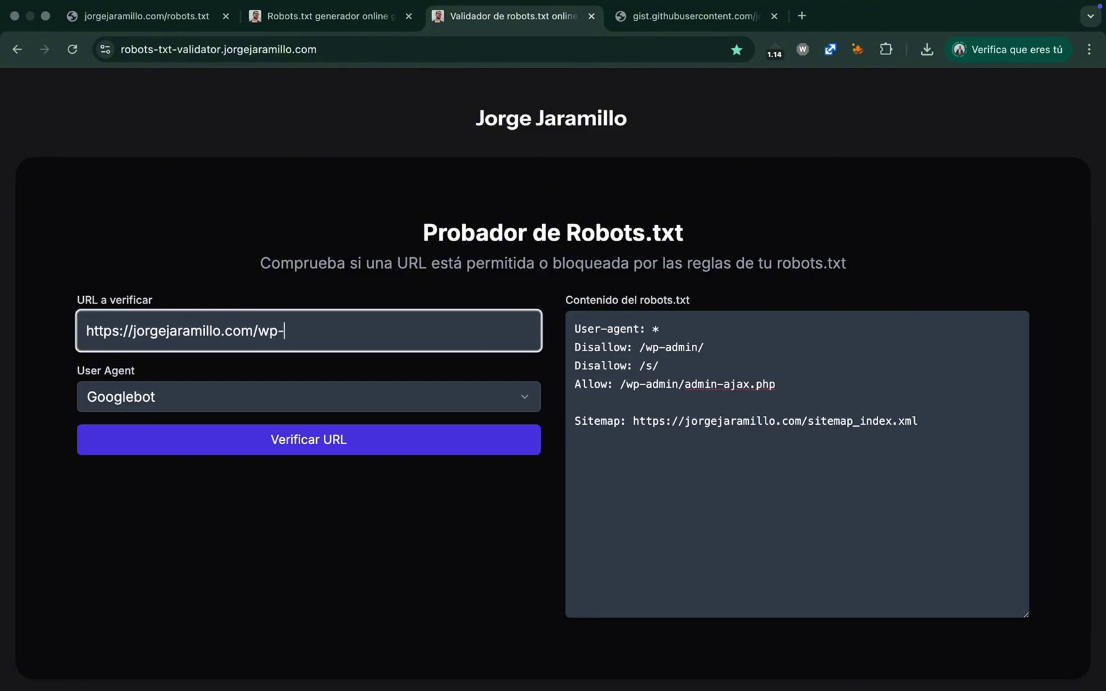
pyautogui.write('admin/')
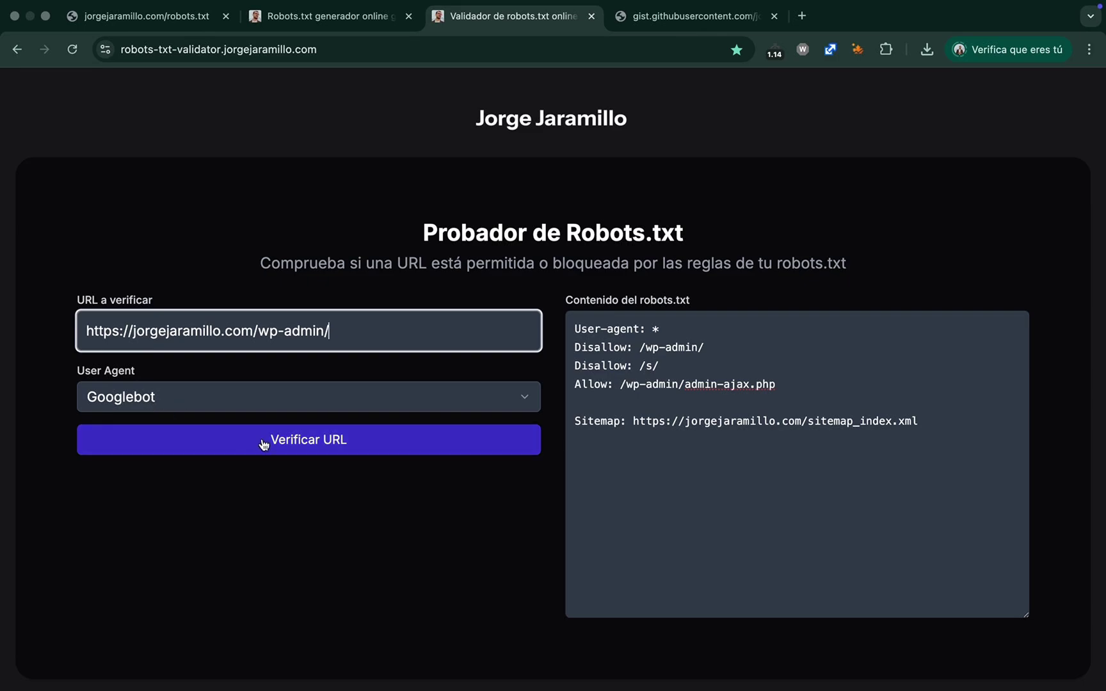
pyautogui.click(285, 447)
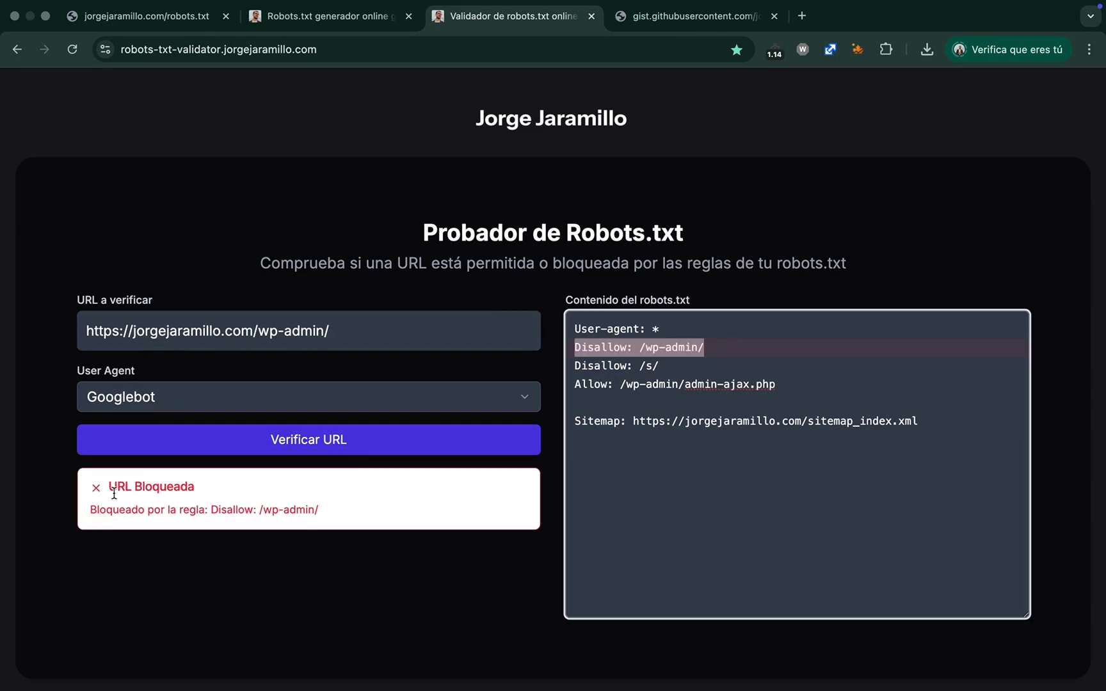
# - Shorten the tested URL to the site's root address and verify it
pyautogui.moveTo(259, 329); pyautogui.dragTo(370, 331)
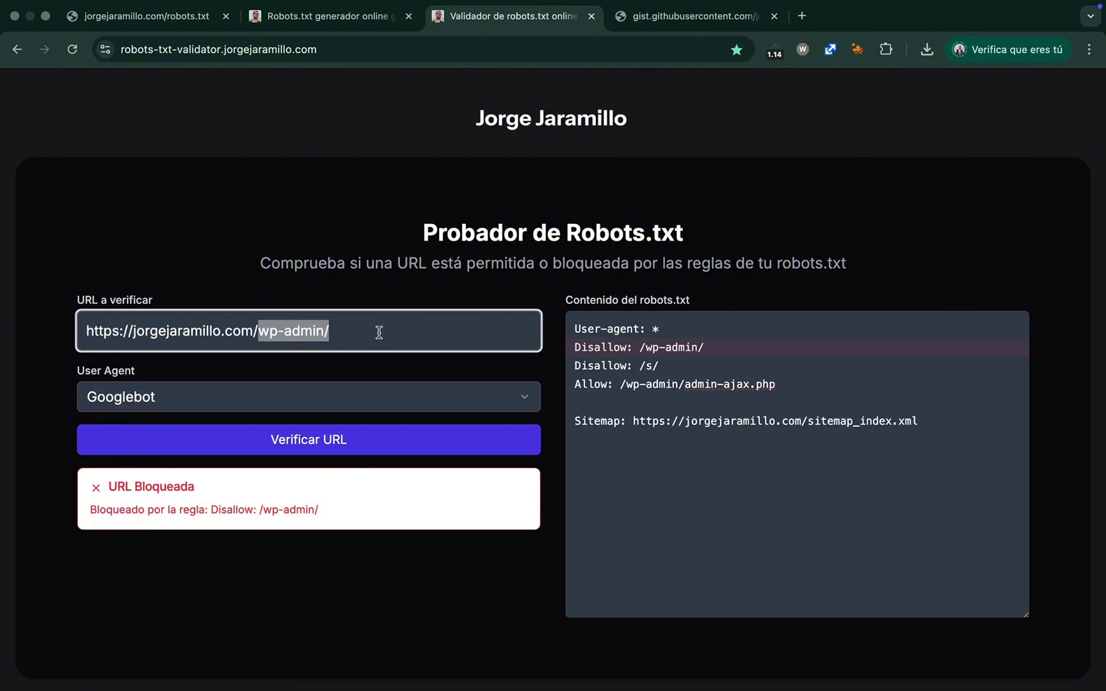
pyautogui.press('BackSpace')
pyautogui.click(346, 447)
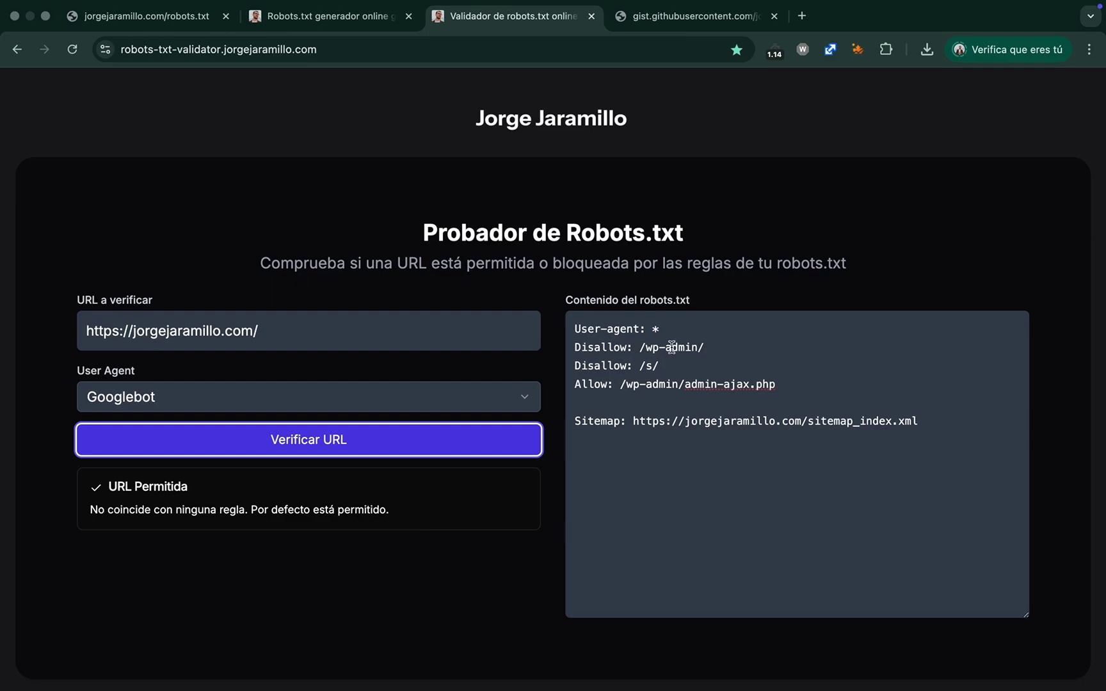
# - Review the /wp-admin/ and /s/ Disallow rules, then verify the site's /s/ URL
pyautogui.moveTo(640, 348); pyautogui.dragTo(709, 348)
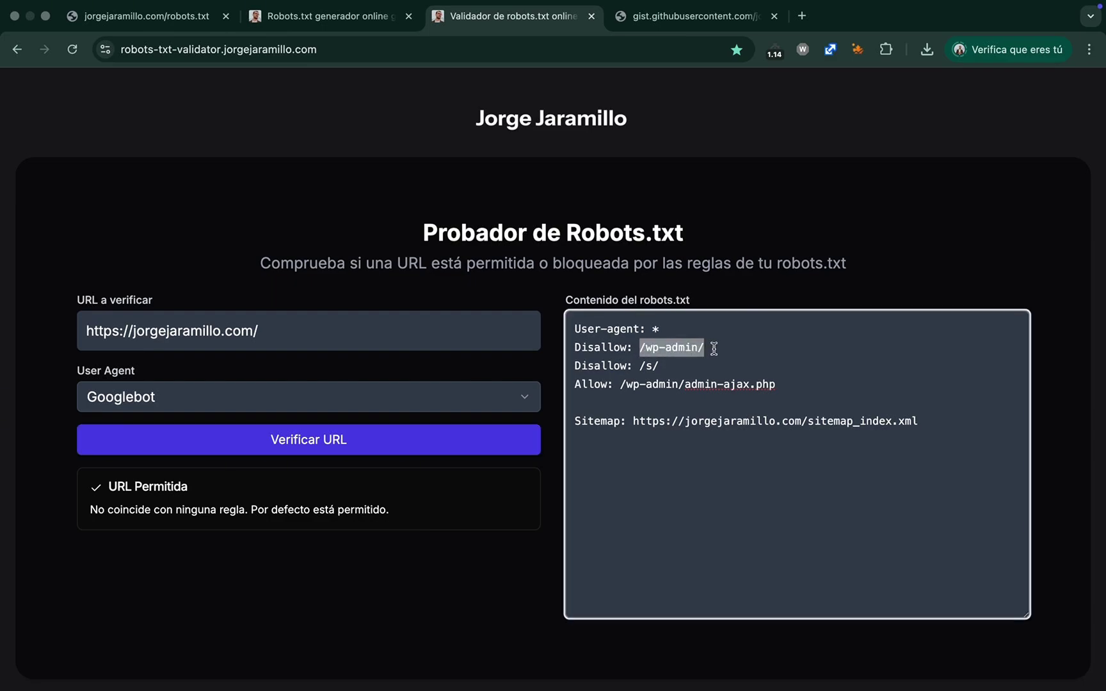
pyautogui.click(645, 363)
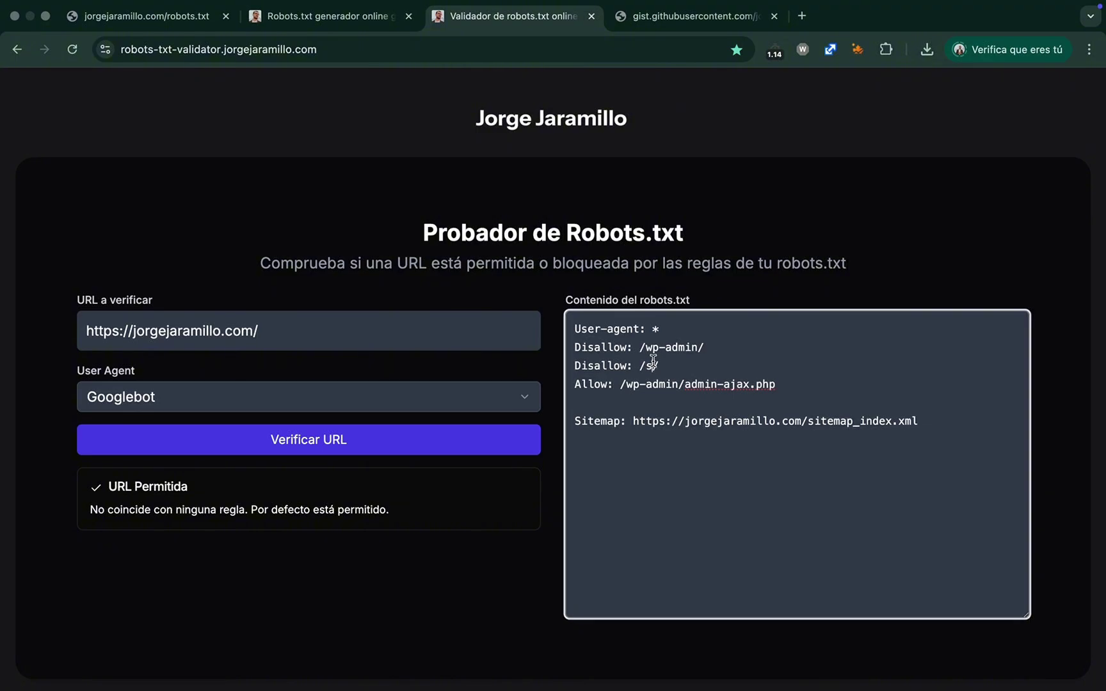
pyautogui.click(323, 337)
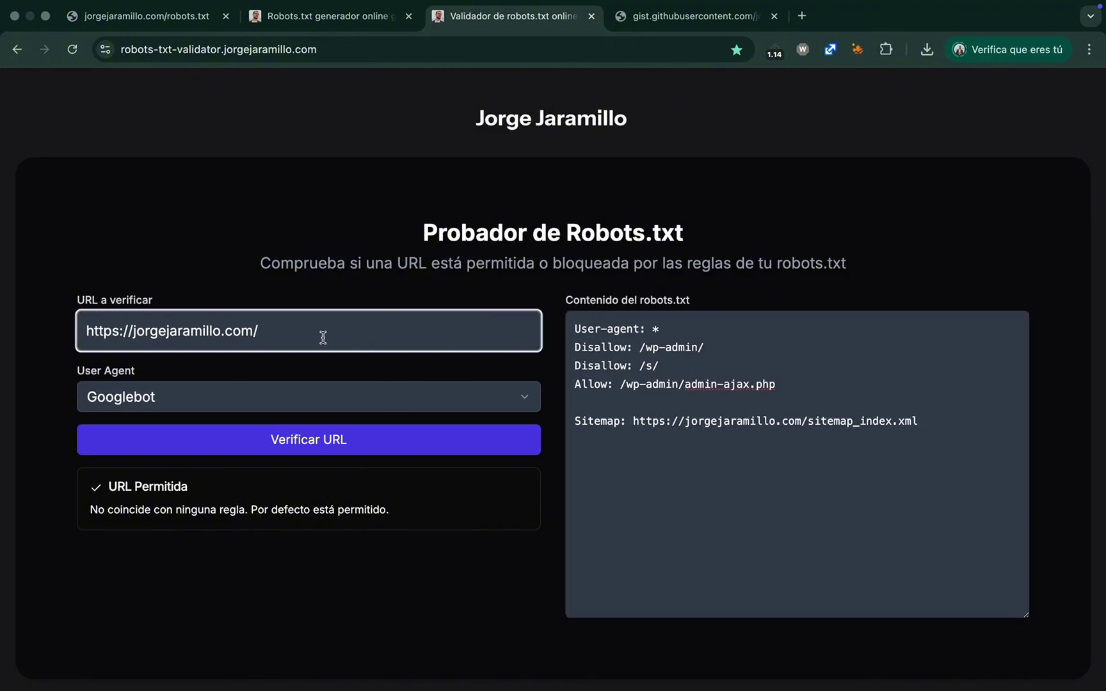
pyautogui.write('s/')
pyautogui.click(336, 435)
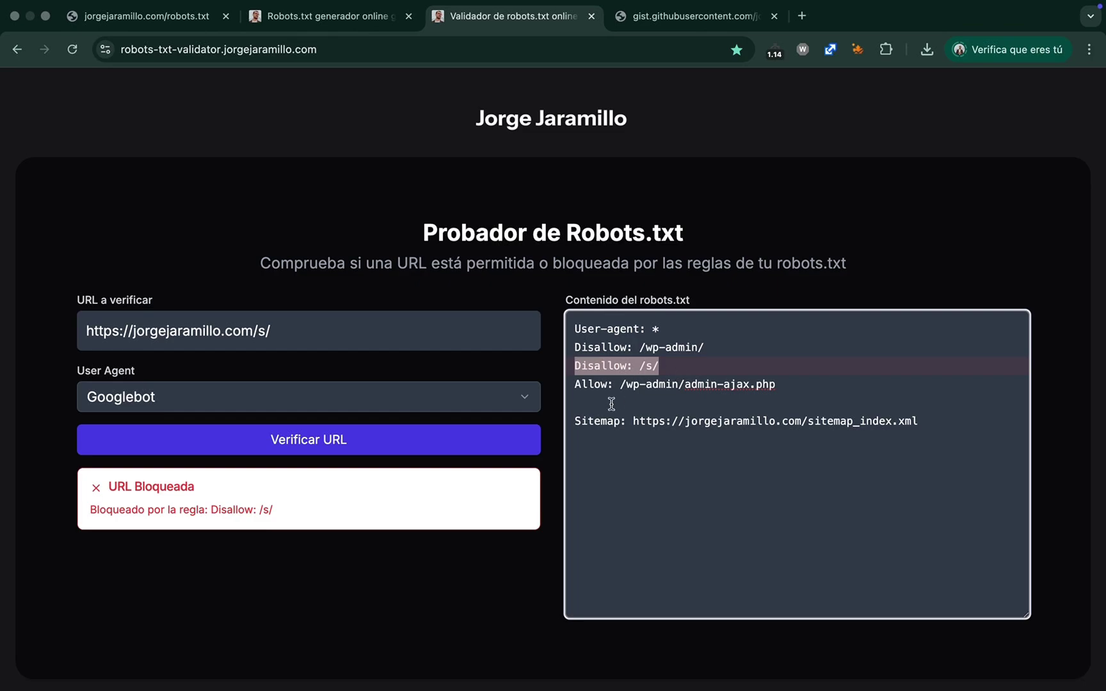
# - Replace the tested path with wp-admin/admin-ajax.php and verify that URL
pyautogui.click(390, 330)
pyautogui.press('BackSpace')
pyautogui.press('BackSpace')
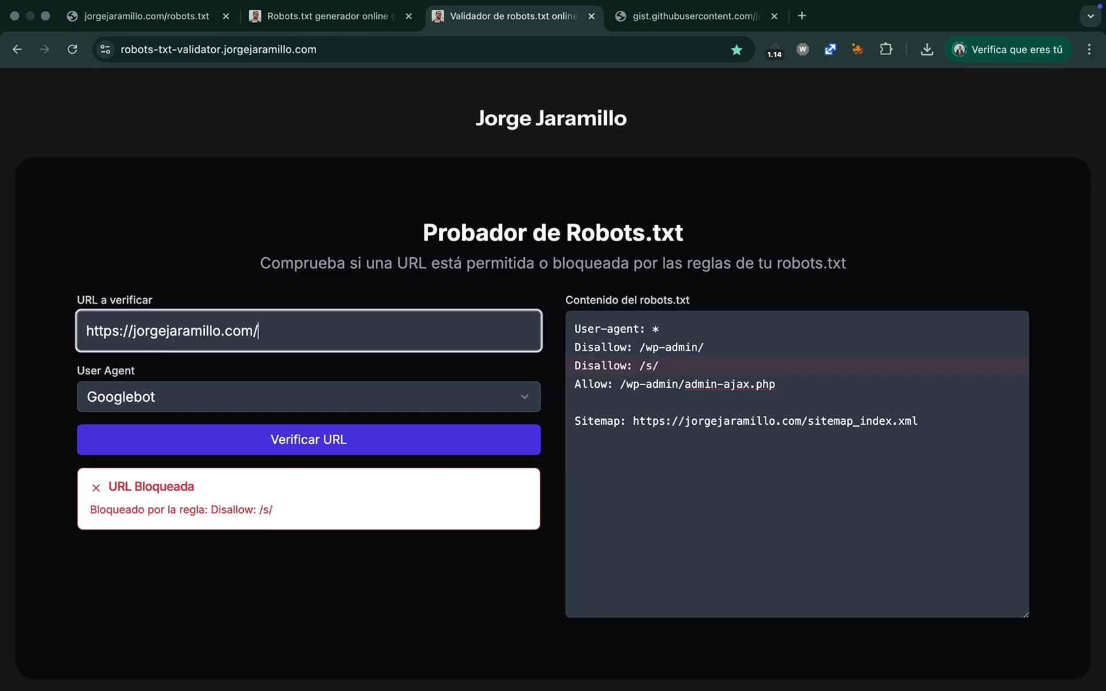
pyautogui.write('wp-admin/admin-aj')
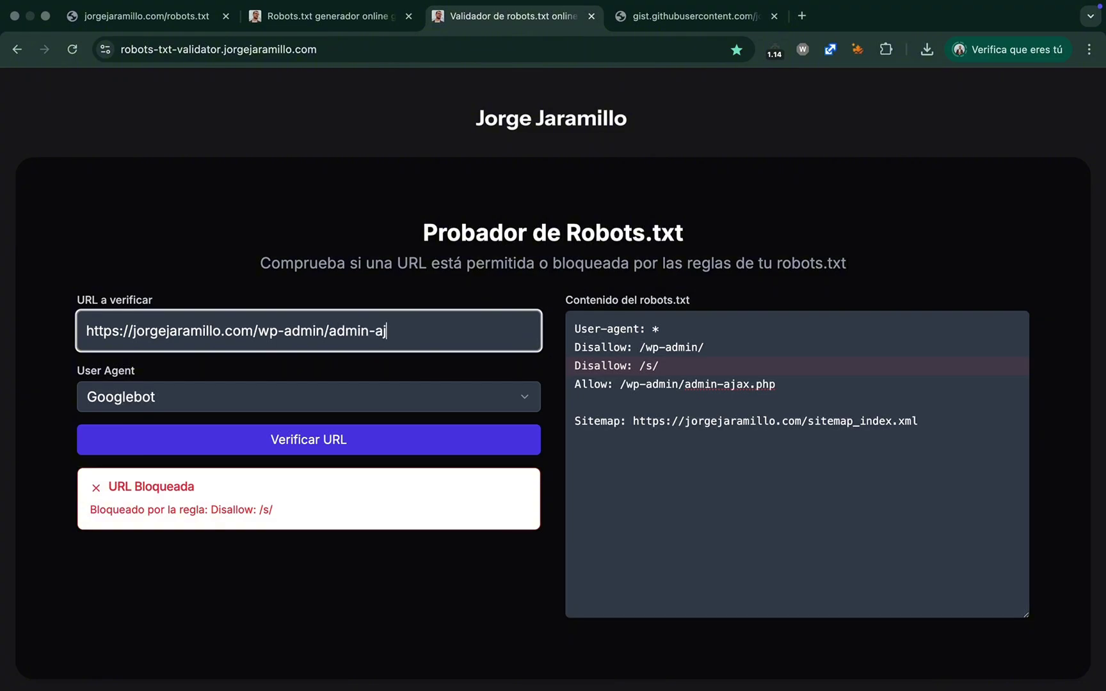
pyautogui.write('ax.php')
pyautogui.click(364, 437)
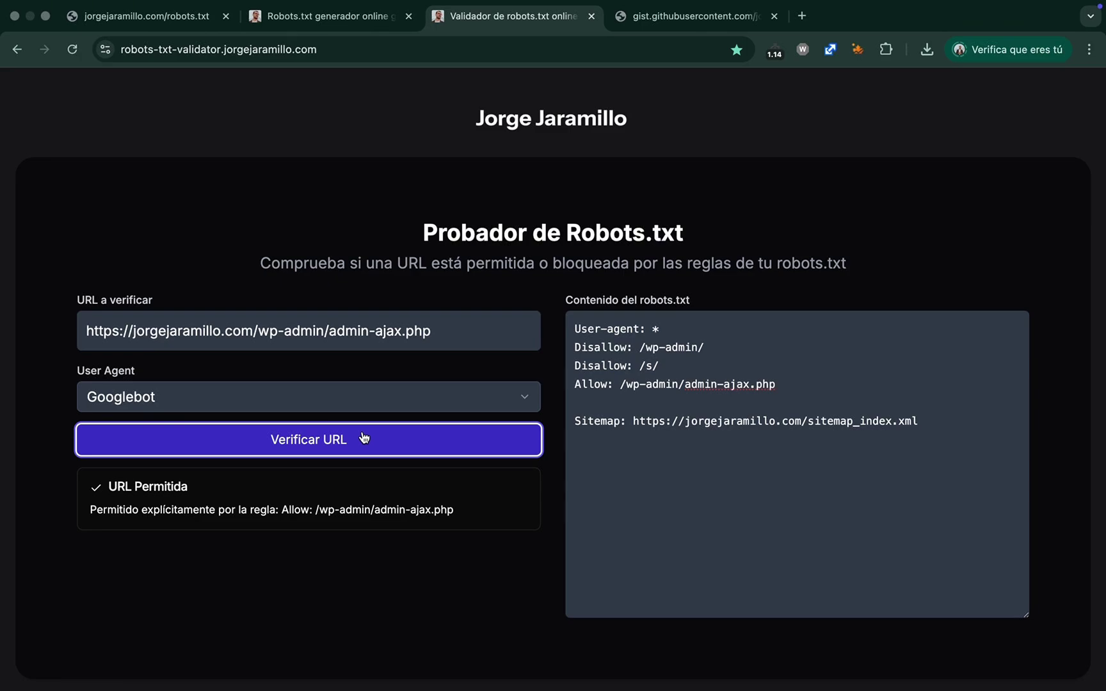
# - Cut the tested URL back to /wp-admin/, verify it, and compare it with the admin-ajax.php Allow rule
pyautogui.click(330, 330)
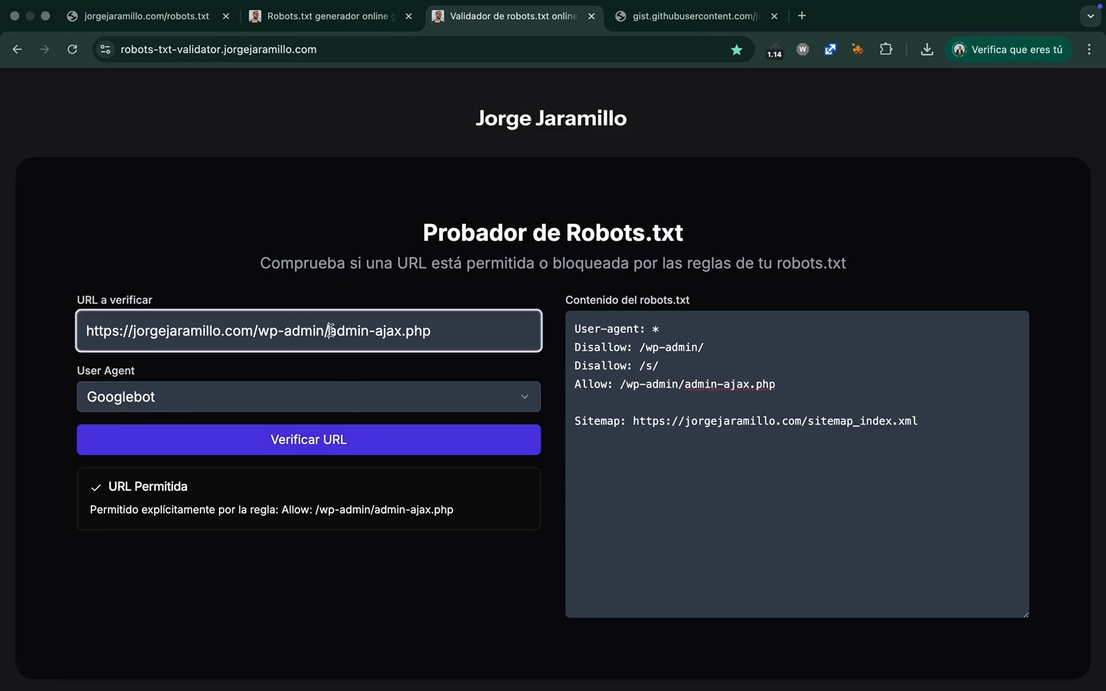
pyautogui.moveTo(330, 330); pyautogui.dragTo(506, 343)
pyautogui.press('BackSpace')
pyautogui.click(457, 442)
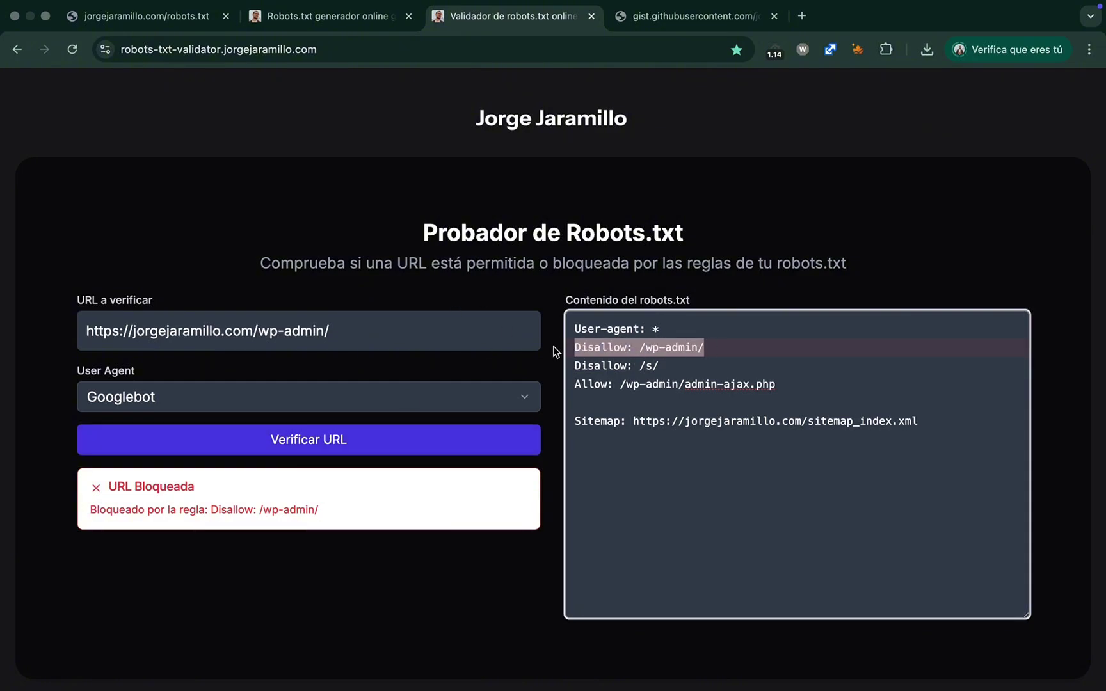
pyautogui.click(773, 385)
pyautogui.moveTo(773, 385); pyautogui.dragTo(598, 392)
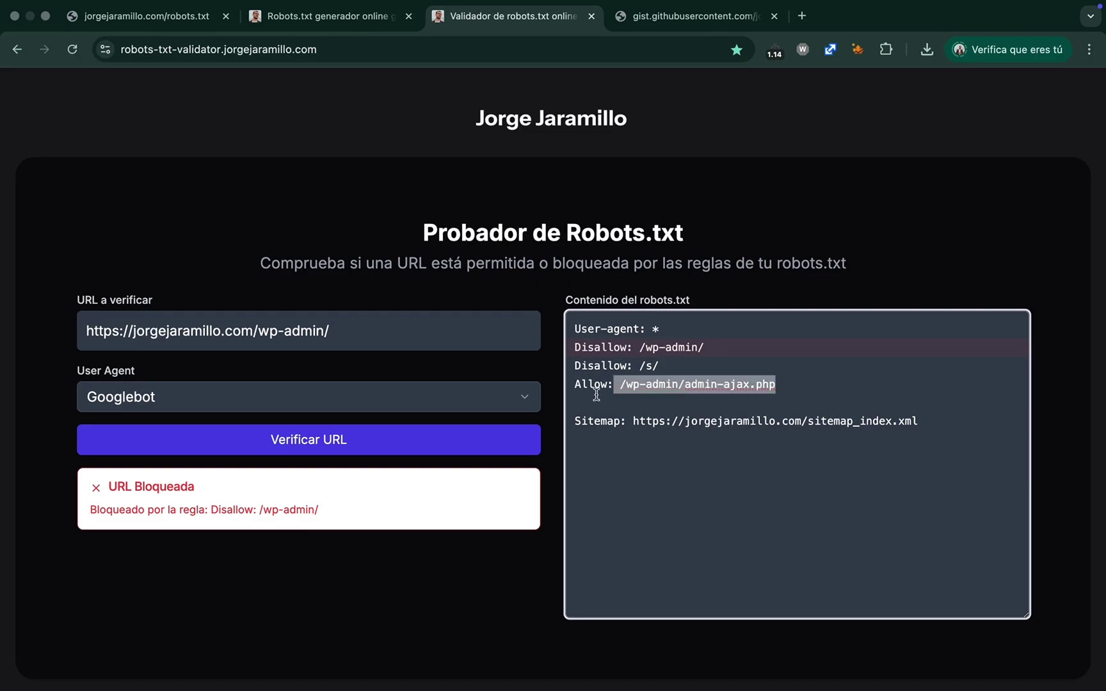
pyautogui.press('Right')
pyautogui.keyDown('shift'); pyautogui.click(566, 390); pyautogui.keyUp('shift')
pyautogui.moveTo(258, 331); pyautogui.dragTo(409, 341)
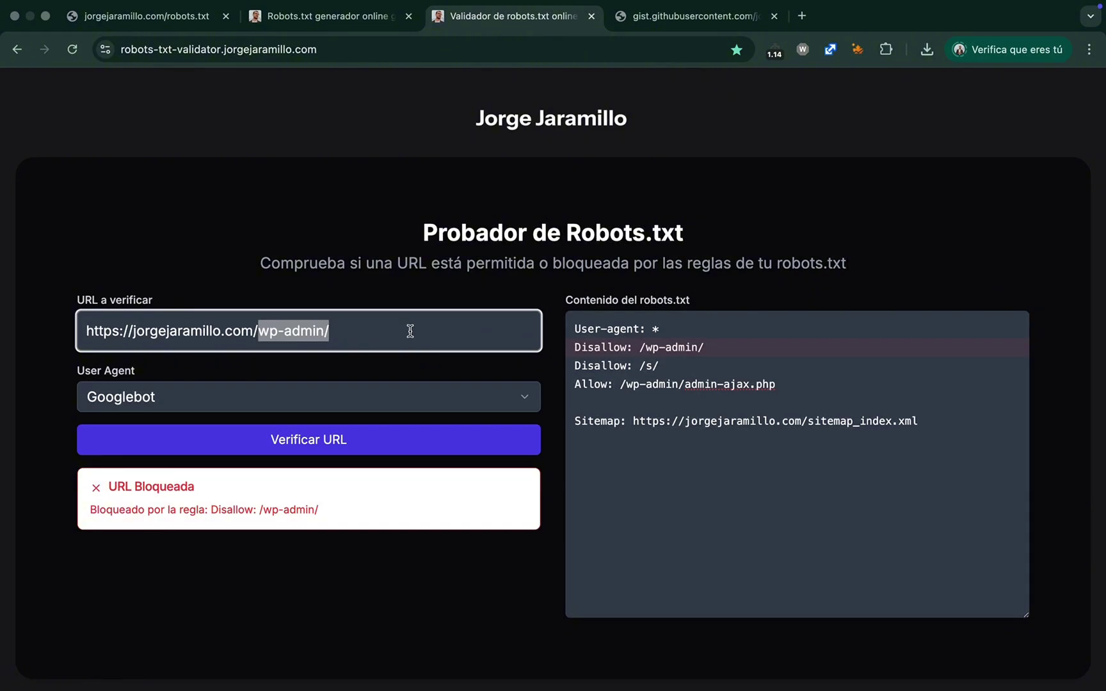
# - Return to the generator, enter the site's full perfil.html URL as a disallowed path, and strip the domain to leave perfil.html
pyautogui.click(296, 26)
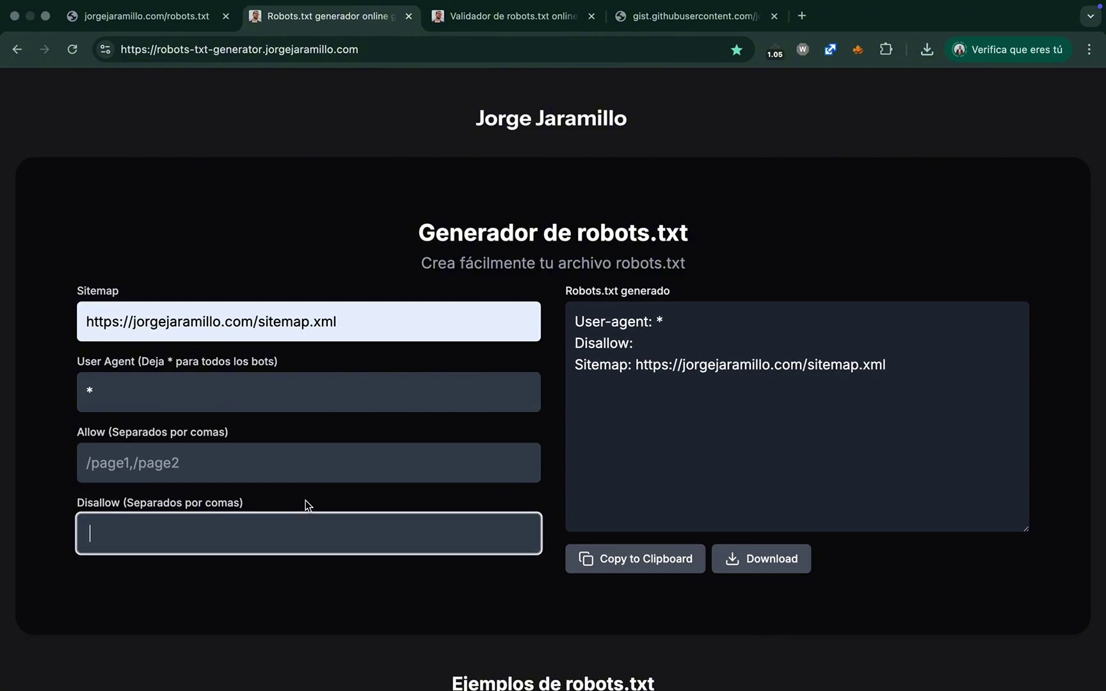
pyautogui.write('https://jorgejaramillo.com/')
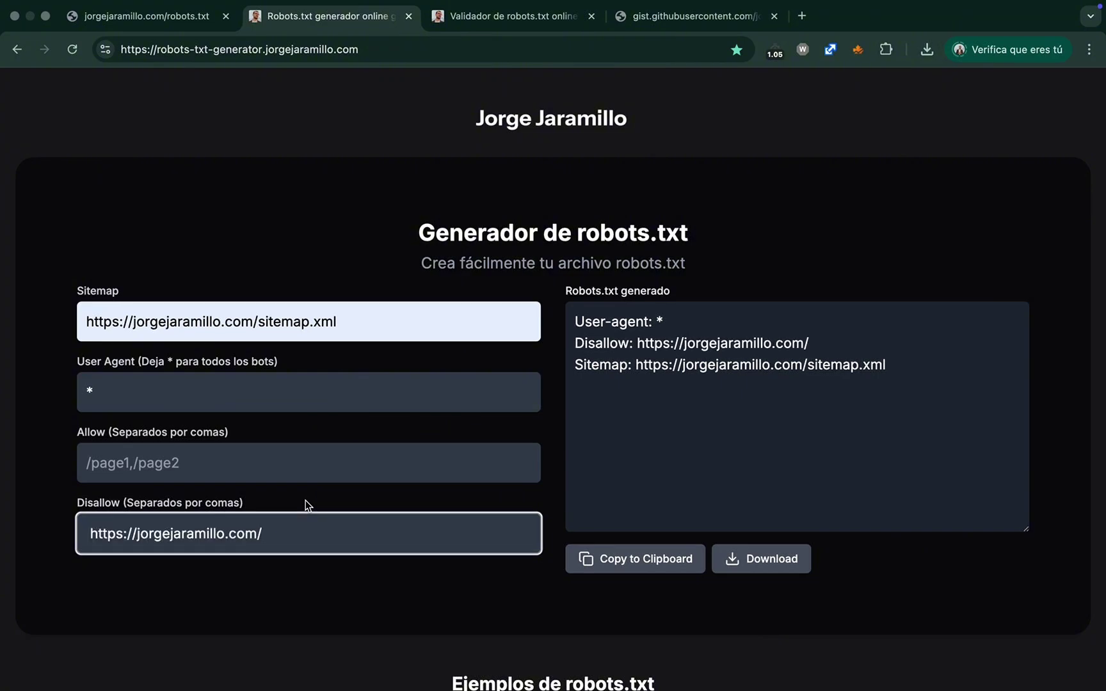
pyautogui.write('perfilhtml')
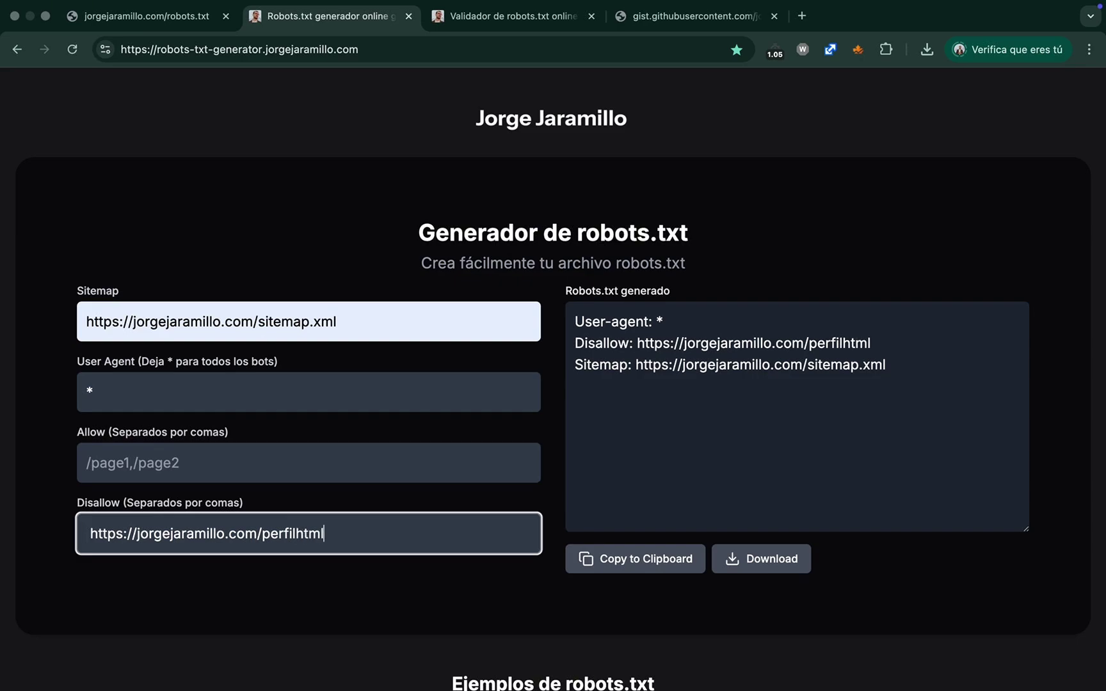
pyautogui.press('Left')
pyautogui.write('.')
pyautogui.moveTo(262, 533); pyautogui.dragTo(80, 533)
pyautogui.press('BackSpace')
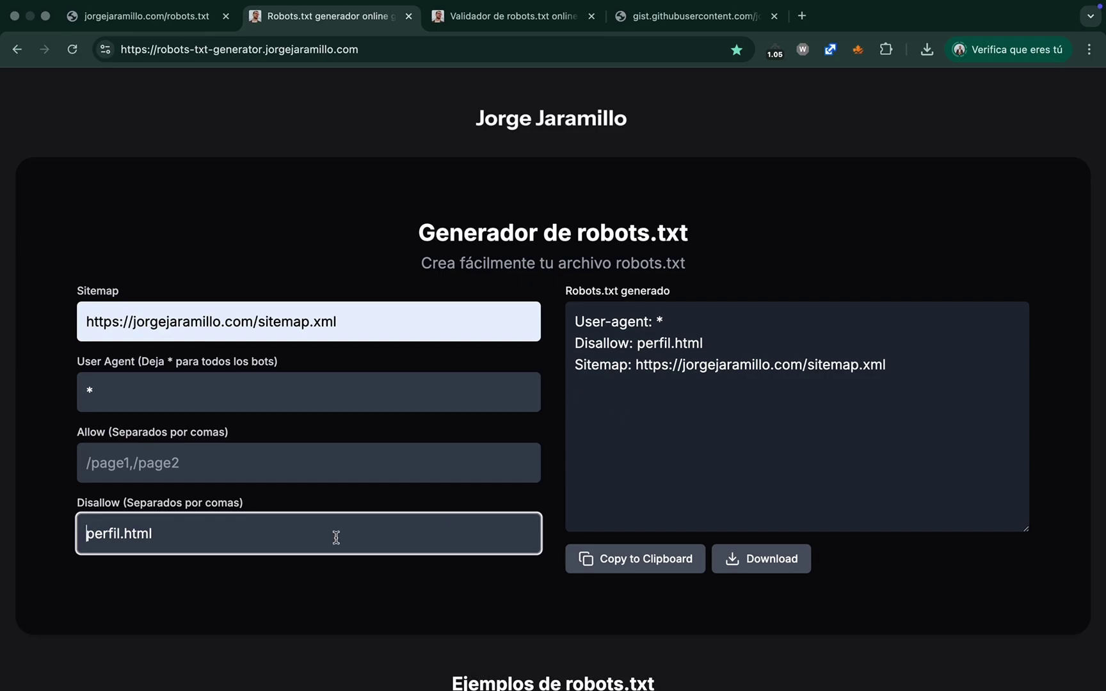
# - Replace the perfil.html disallowed path with the folder path /archivos-privados/
pyautogui.click(215, 541)
pyautogui.hotkey('shift', 'alt', 'Left')
pyautogui.press('BackSpace')
pyautogui.press('BackSpace')
pyautogui.press('BackSpace')
pyautogui.press('BackSpace')
pyautogui.press('BackSpace')
pyautogui.press('BackSpace')
pyautogui.press('BackSpace')
pyautogui.press('BackSpace')
pyautogui.write('/')
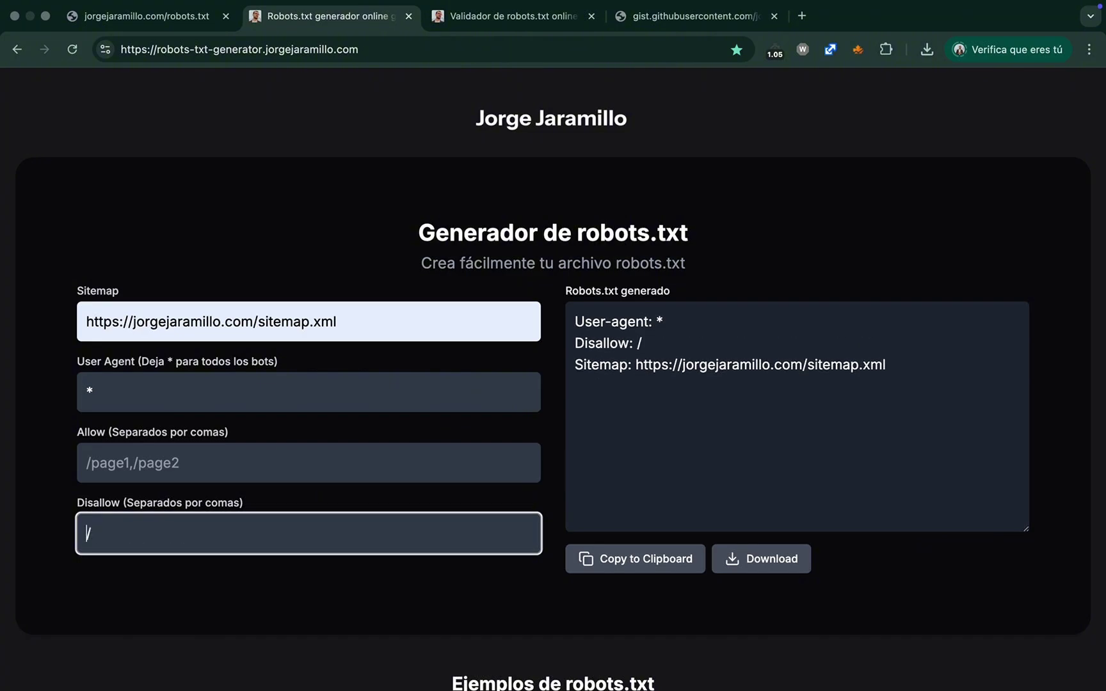
pyautogui.write('archivos/-privados/')
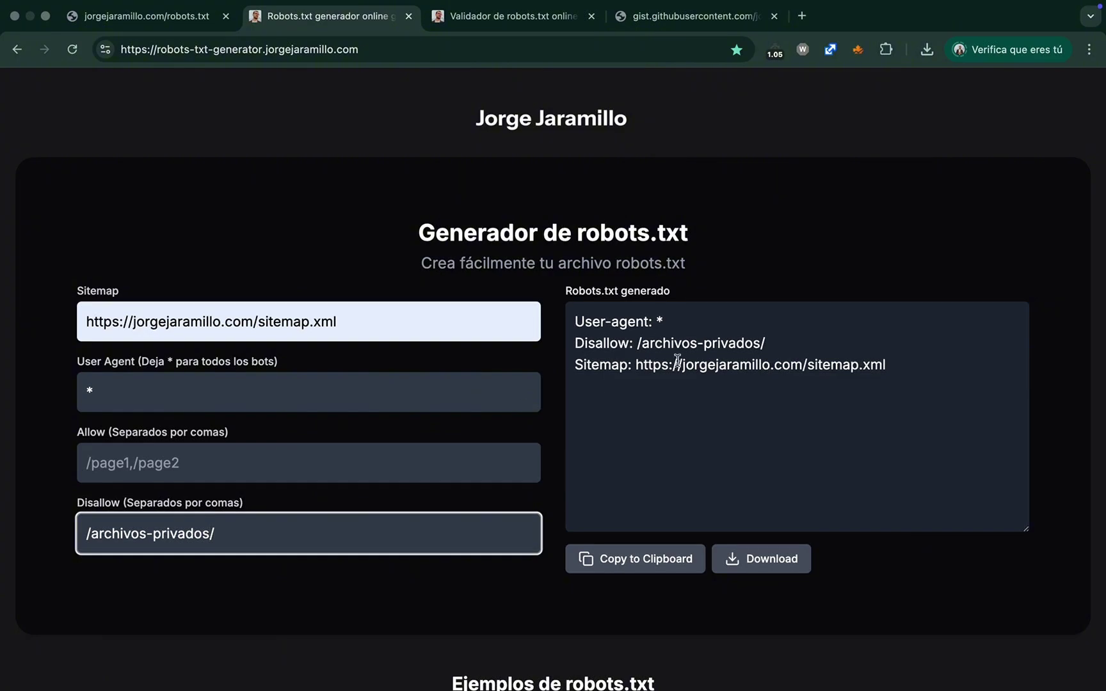
# - Examine the generated Disallow rule and its trailing slash, then empty the disallowed paths completely
pyautogui.click(576, 344)
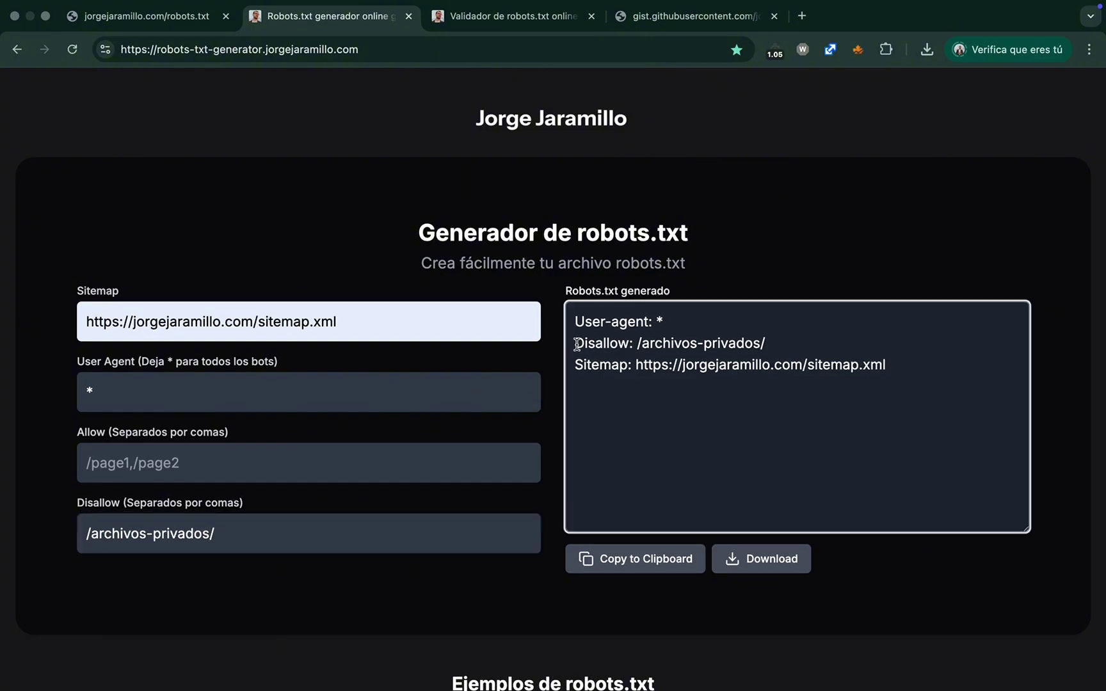
pyautogui.moveTo(577, 344); pyautogui.dragTo(778, 352)
pyautogui.click(778, 352)
pyautogui.moveTo(766, 344); pyautogui.dragTo(754, 343)
pyautogui.hotkey('shift', 'Tab')
pyautogui.press('BackSpace')
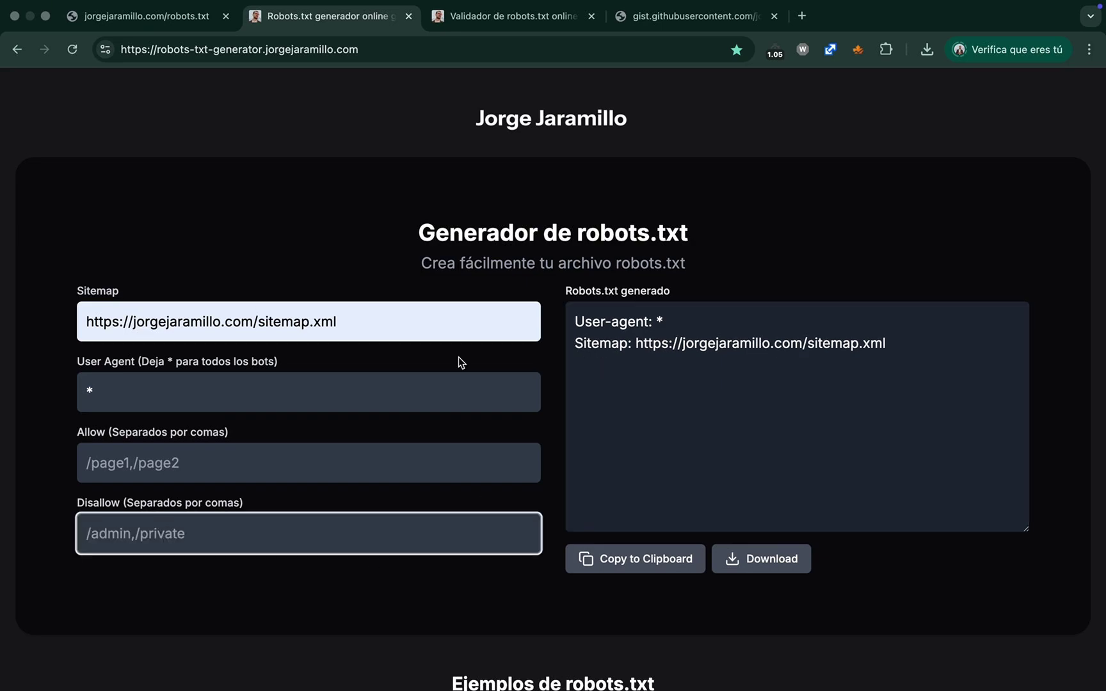